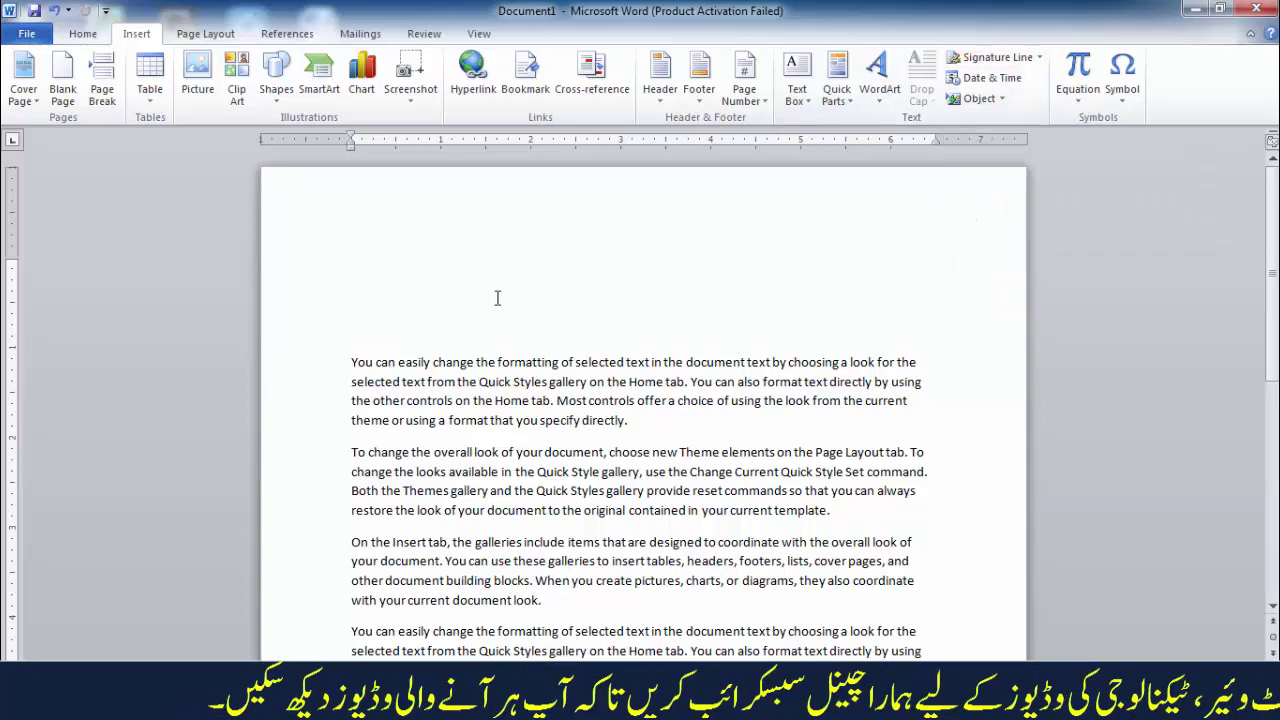
# Start a new blank line below the document's last paragraph
pyautogui.scroll(-2, 478, 306)
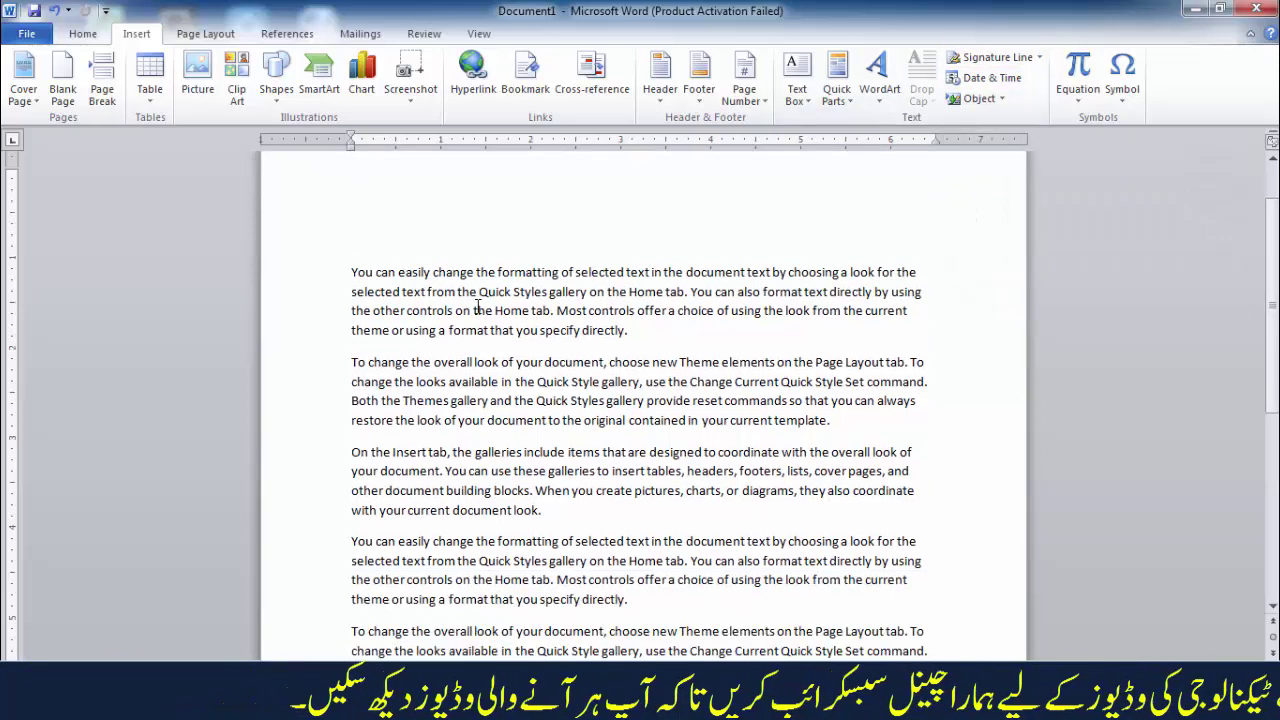
pyautogui.scroll(-10, 478, 306)
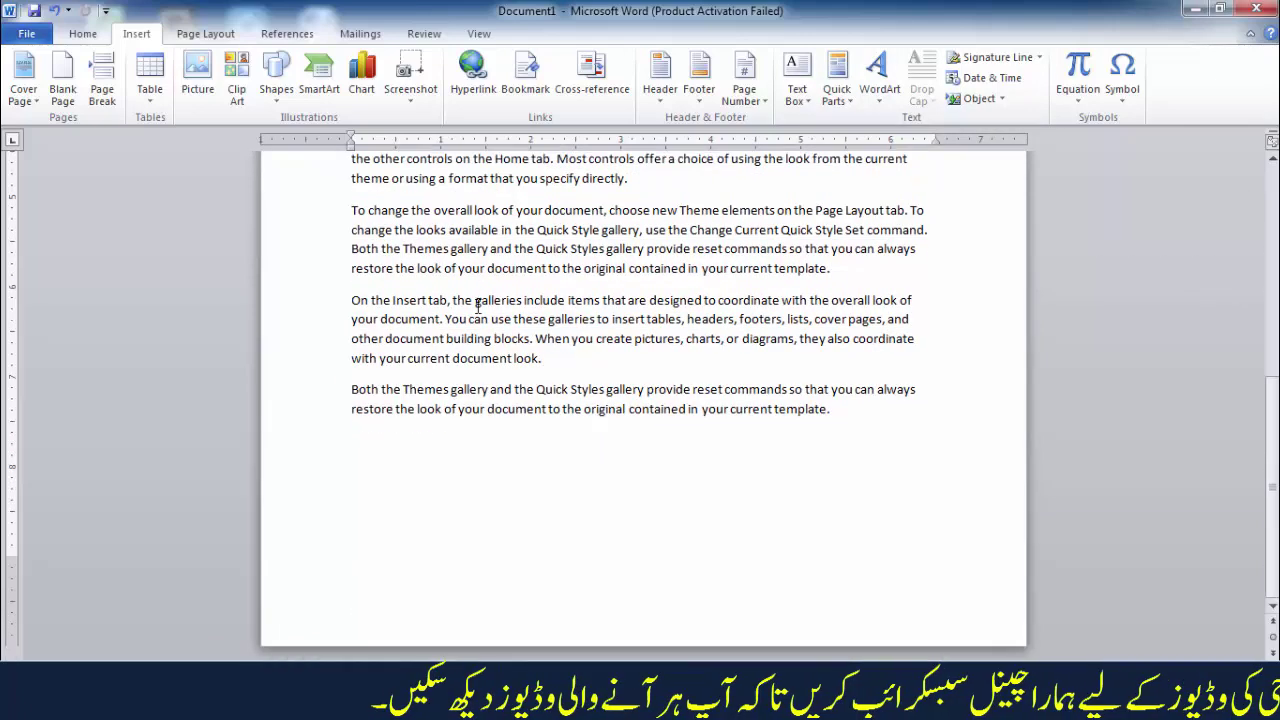
pyautogui.click(557, 492)
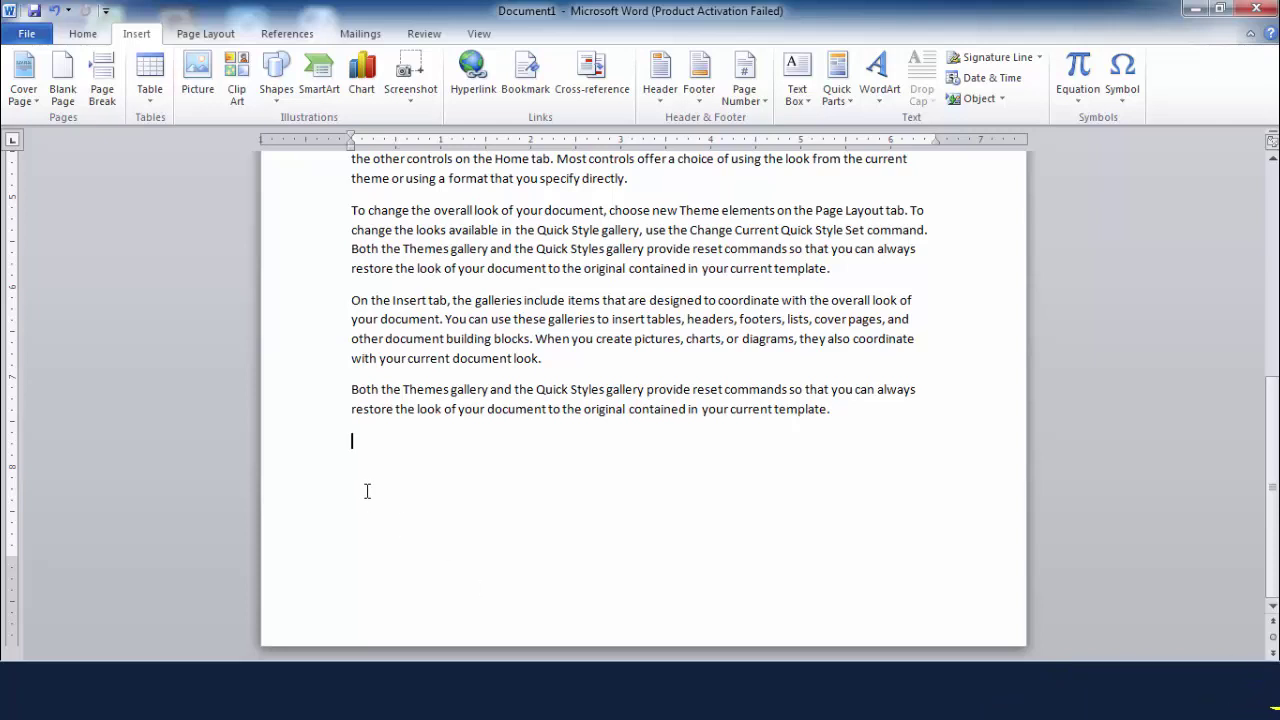
pyautogui.hotkey('ctrl', 'z')
# Try centre and right alignment on the blank line below the last paragraph, then return it to left alignment
pyautogui.click(85, 34)
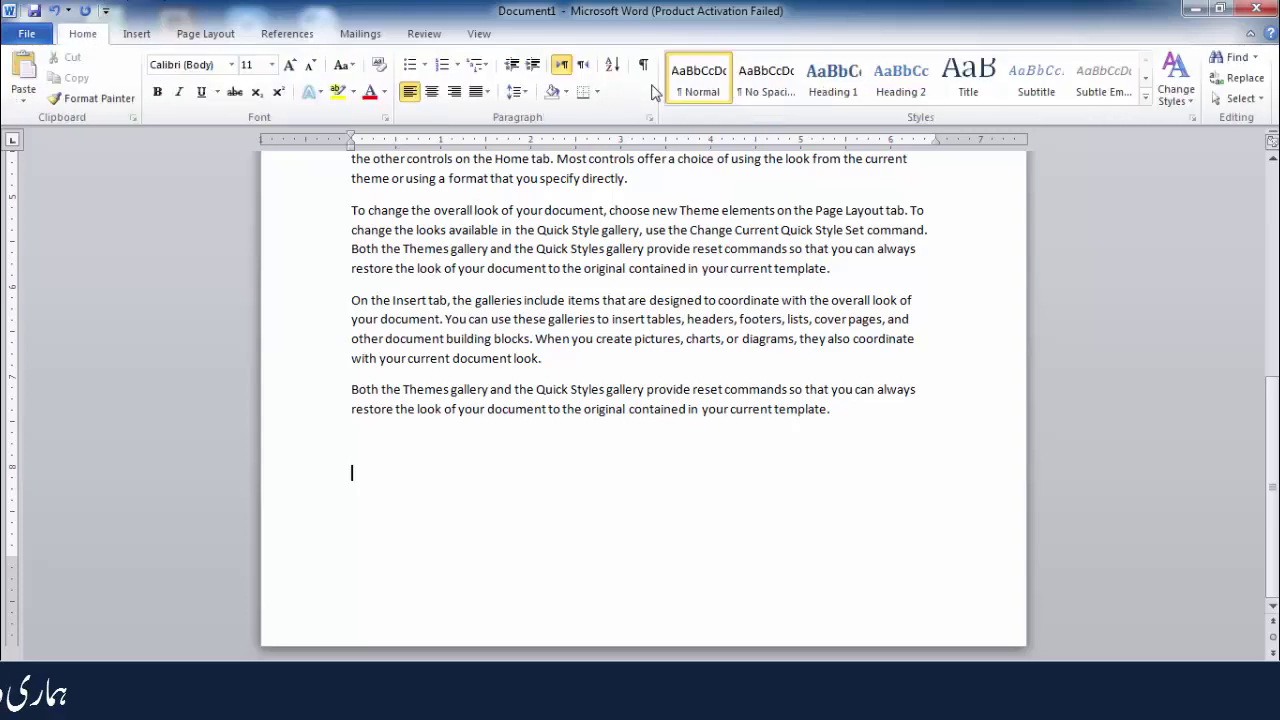
pyautogui.click(432, 92)
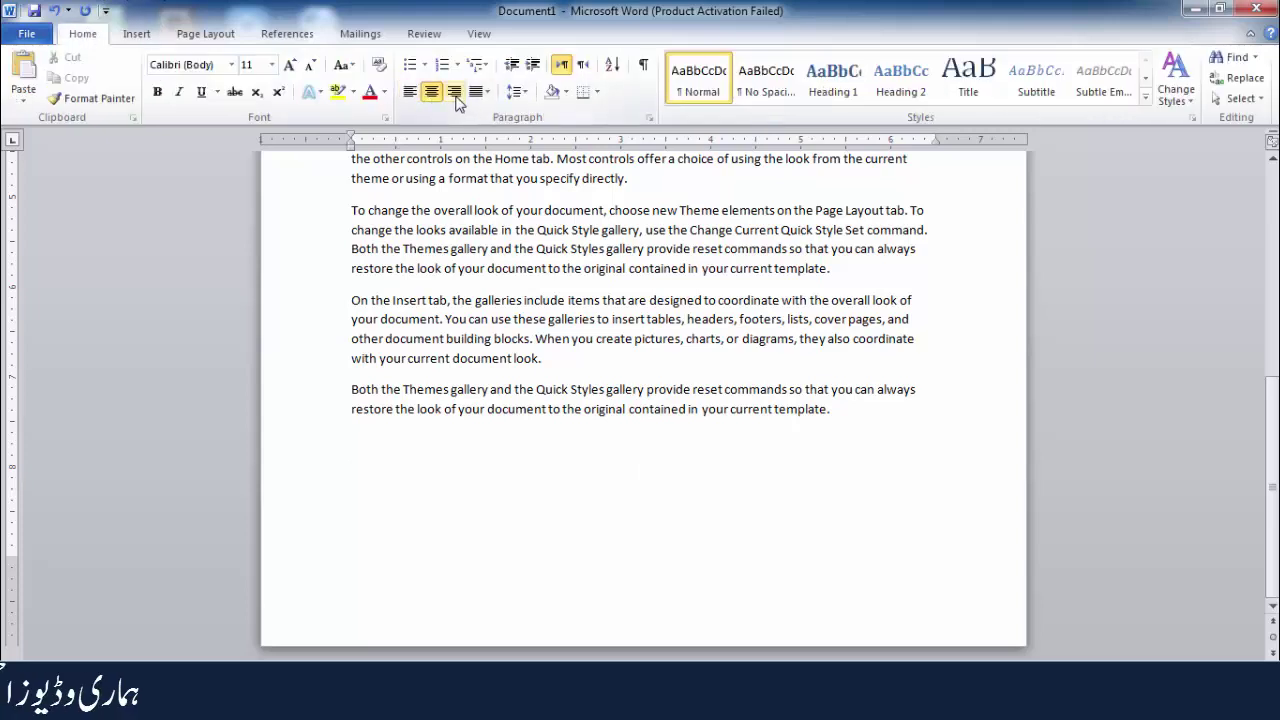
pyautogui.click(456, 97)
pyautogui.click(432, 92)
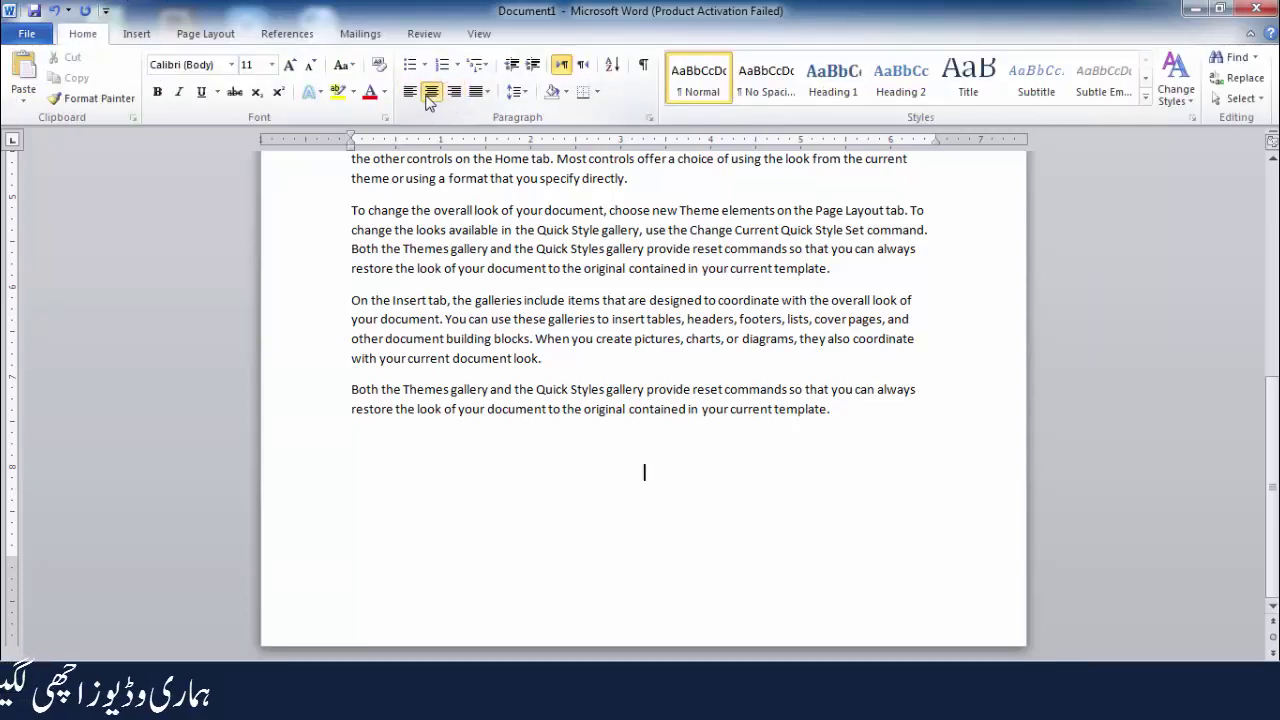
pyautogui.click(410, 92)
# Insert a signature line below the last paragraph, keeping the default setup with the signer fields empty
pyautogui.scroll(-1, 410, 92)
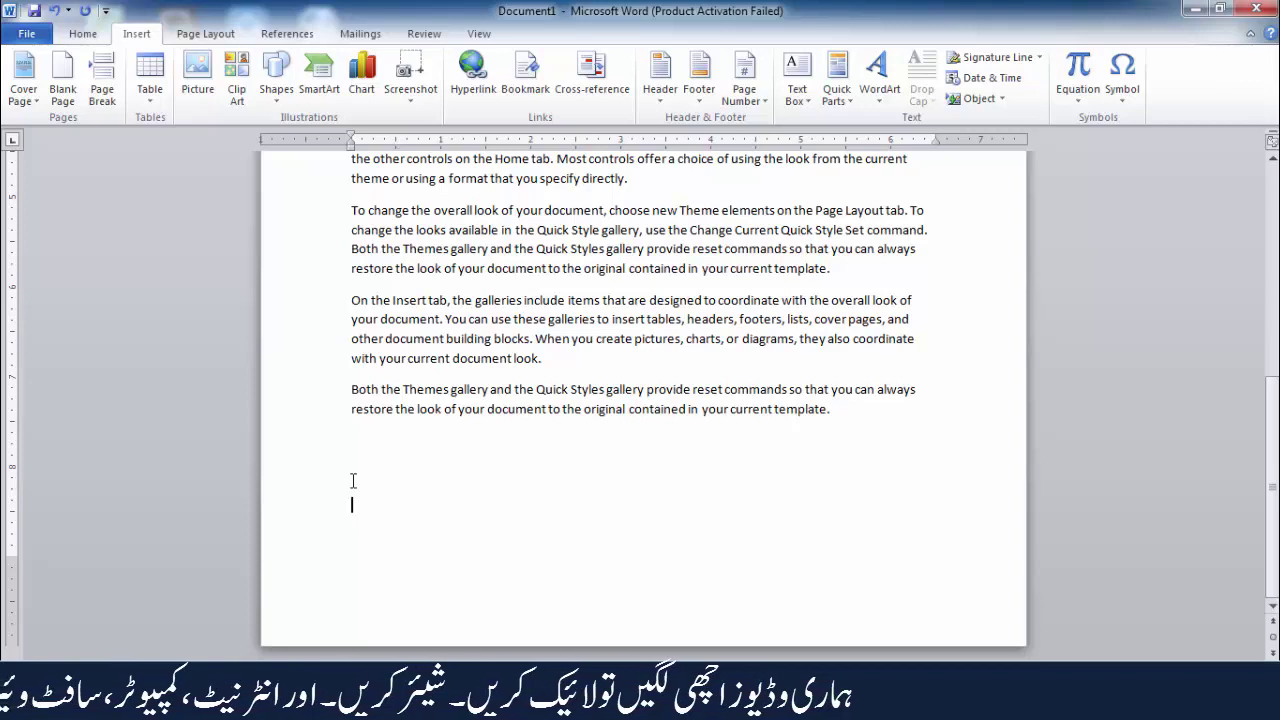
pyautogui.press('Tab')
pyautogui.press('Tab')
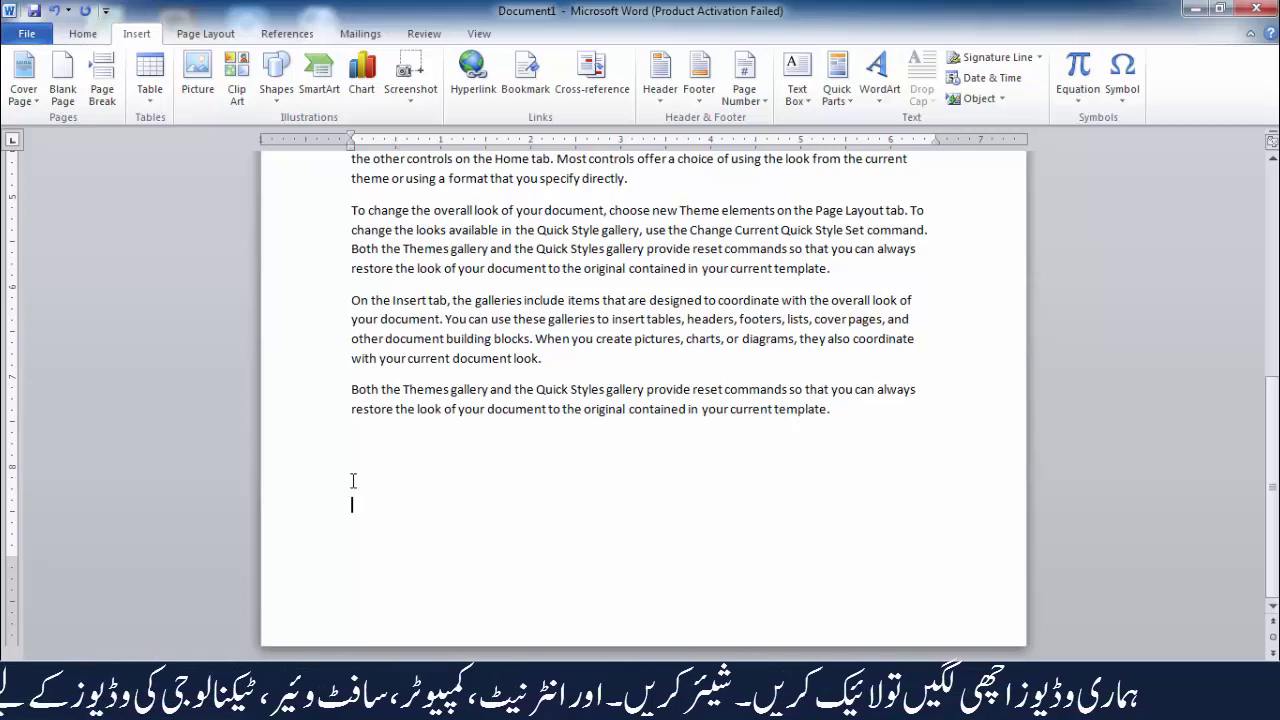
pyautogui.click(353, 505)
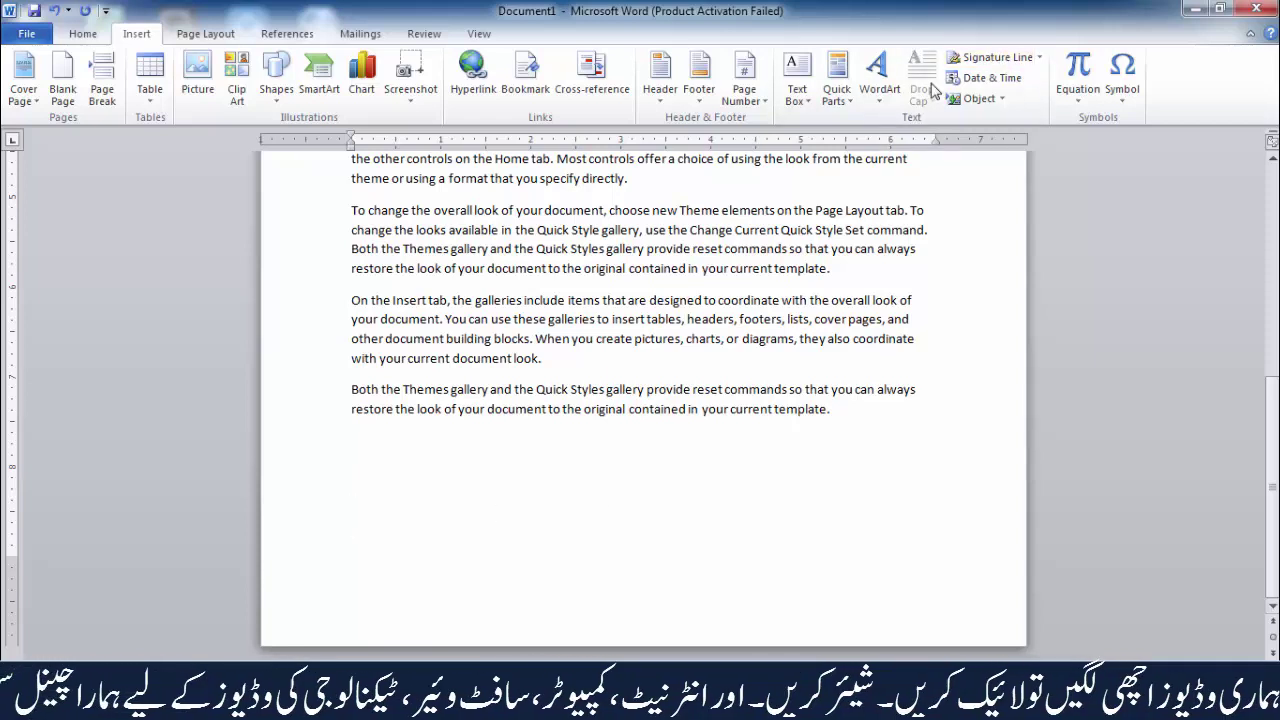
pyautogui.click(1018, 60)
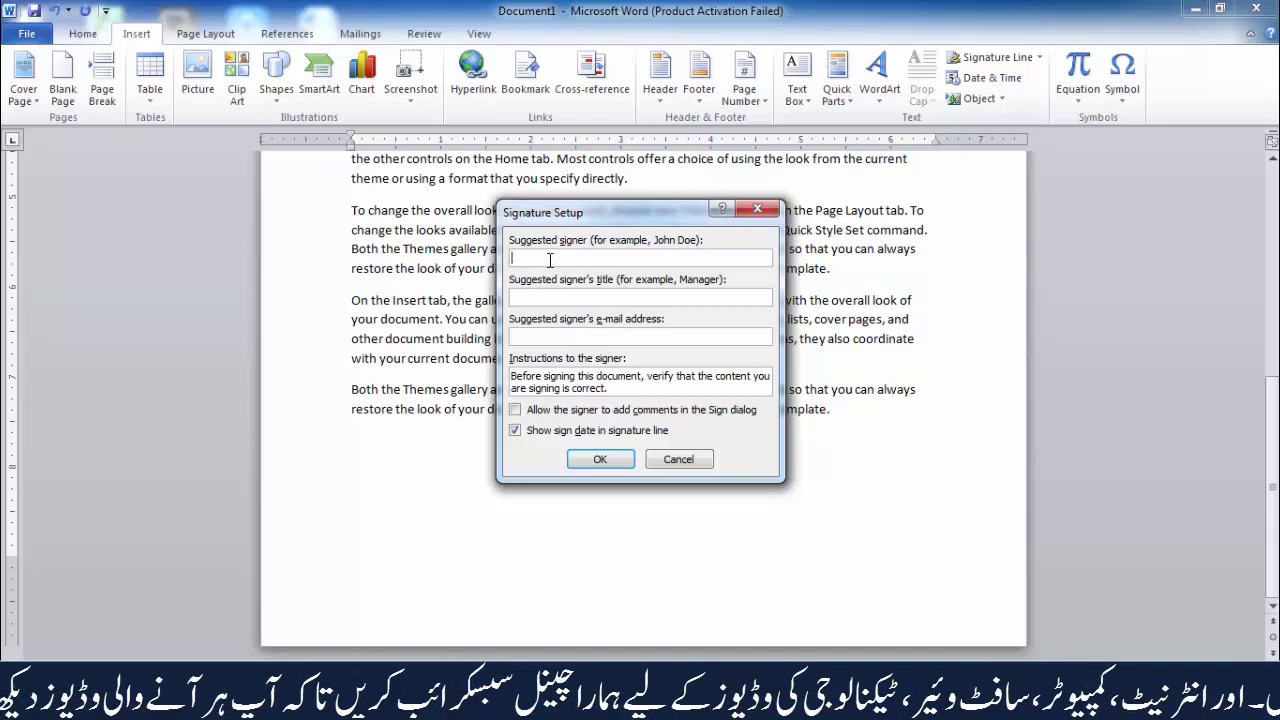
pyautogui.click(601, 462)
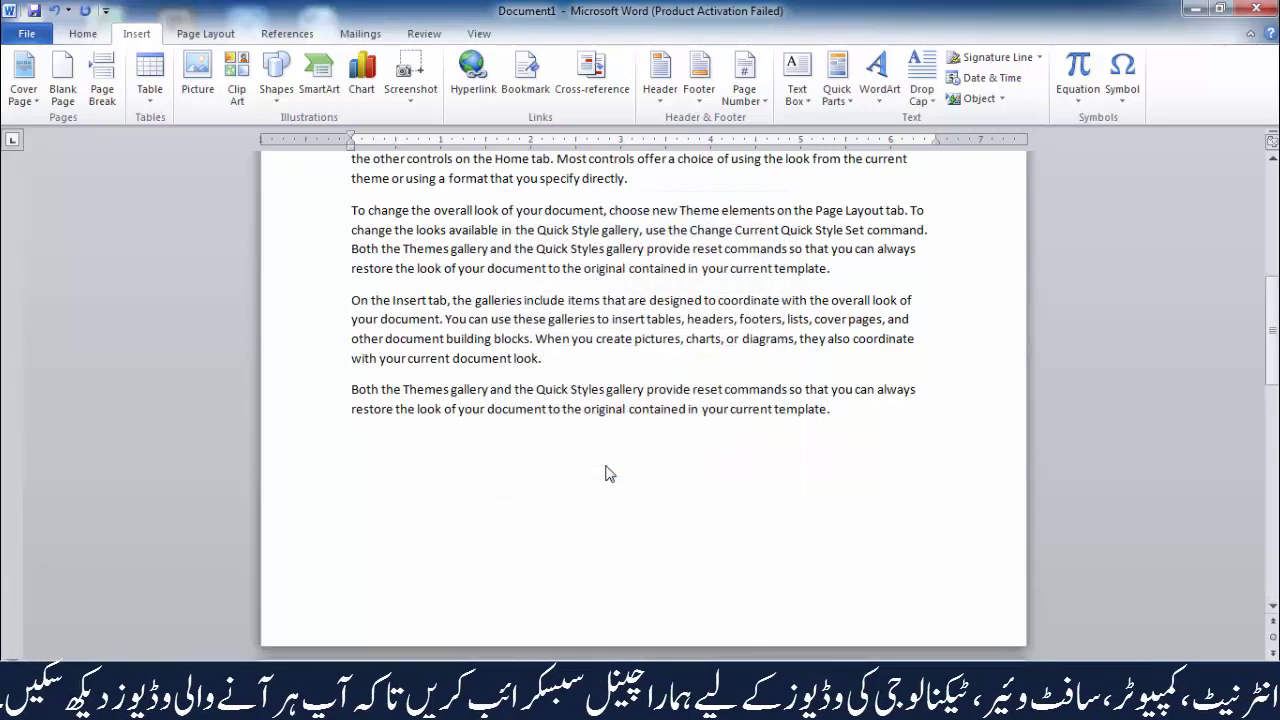
pyautogui.scroll(-2, 607, 465)
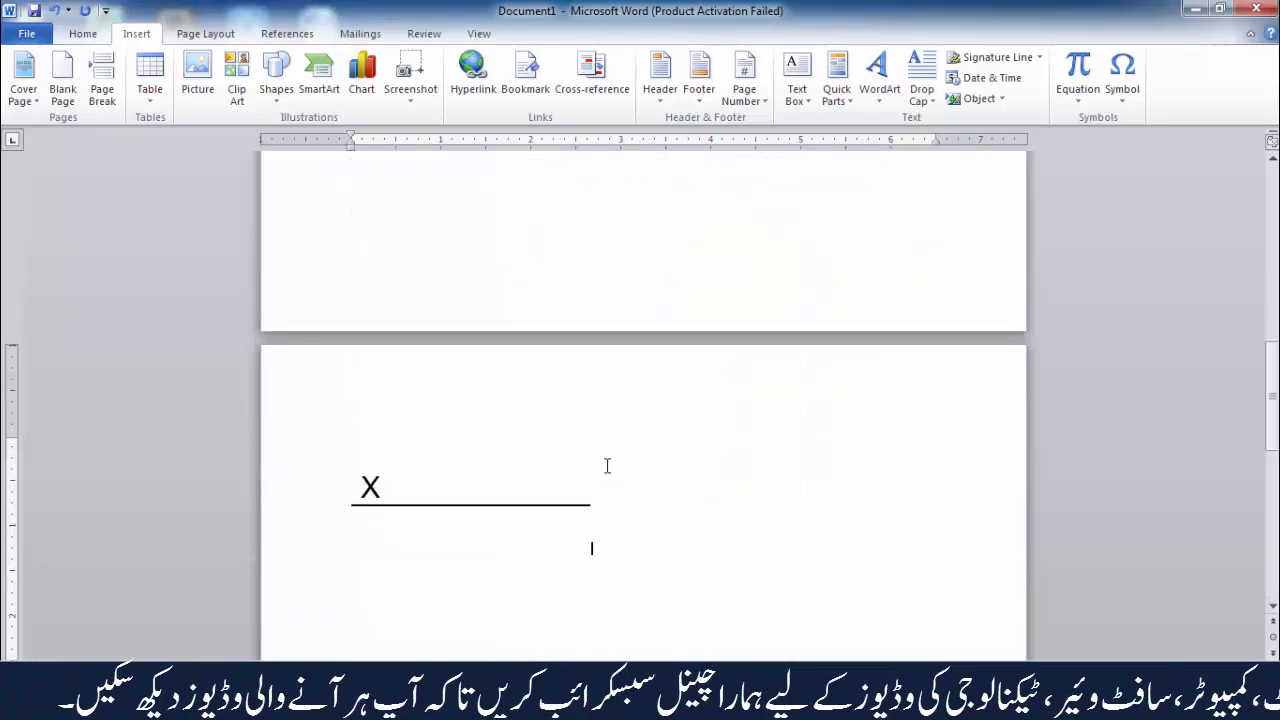
# Remove the blank lines above the signature line so it sits directly under the last paragraph
pyautogui.click(397, 303)
pyautogui.doubleClick(595, 337)
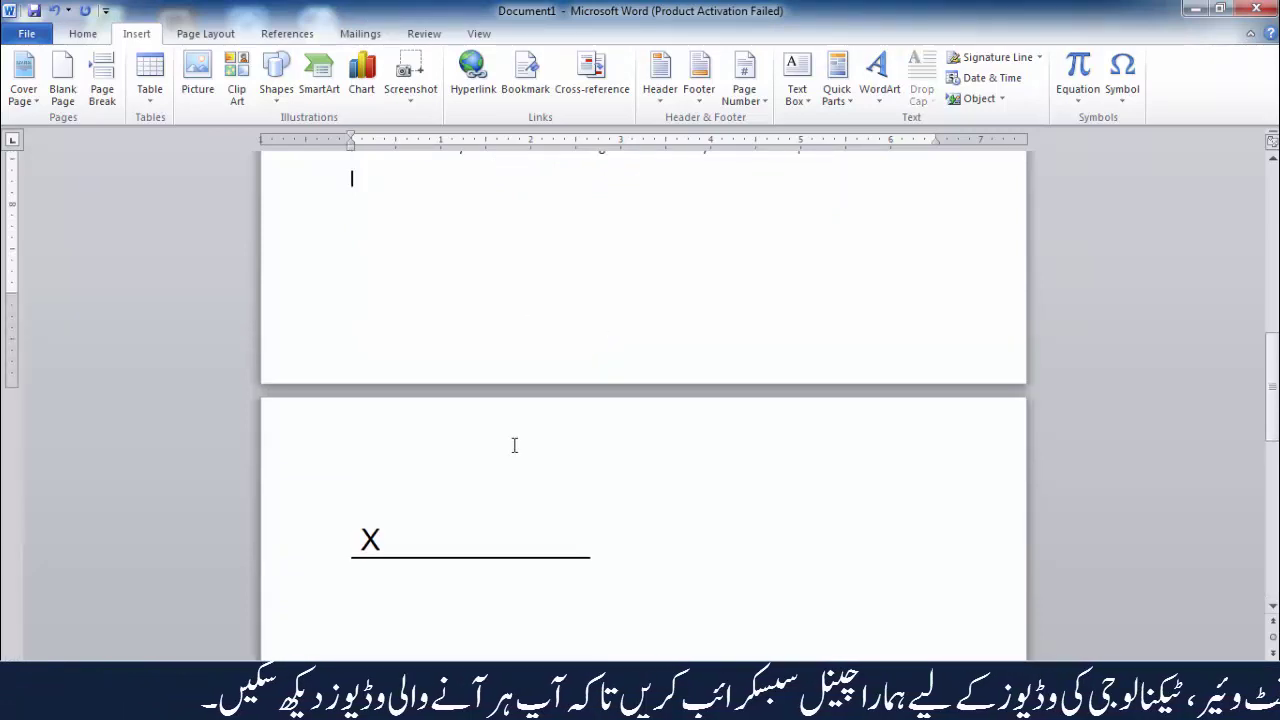
pyautogui.click(355, 556)
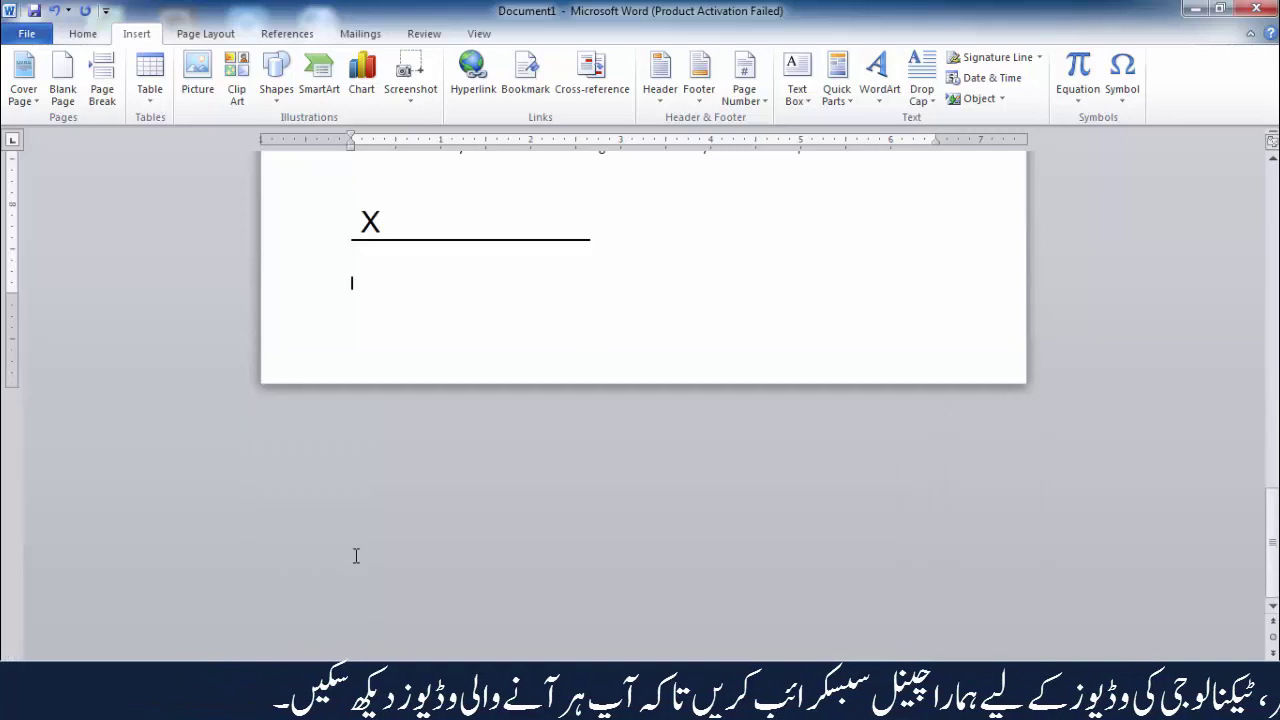
pyautogui.scroll(3, 524, 424)
# Try to sign the signature line and dismiss the request to save the document
pyautogui.click(394, 405)
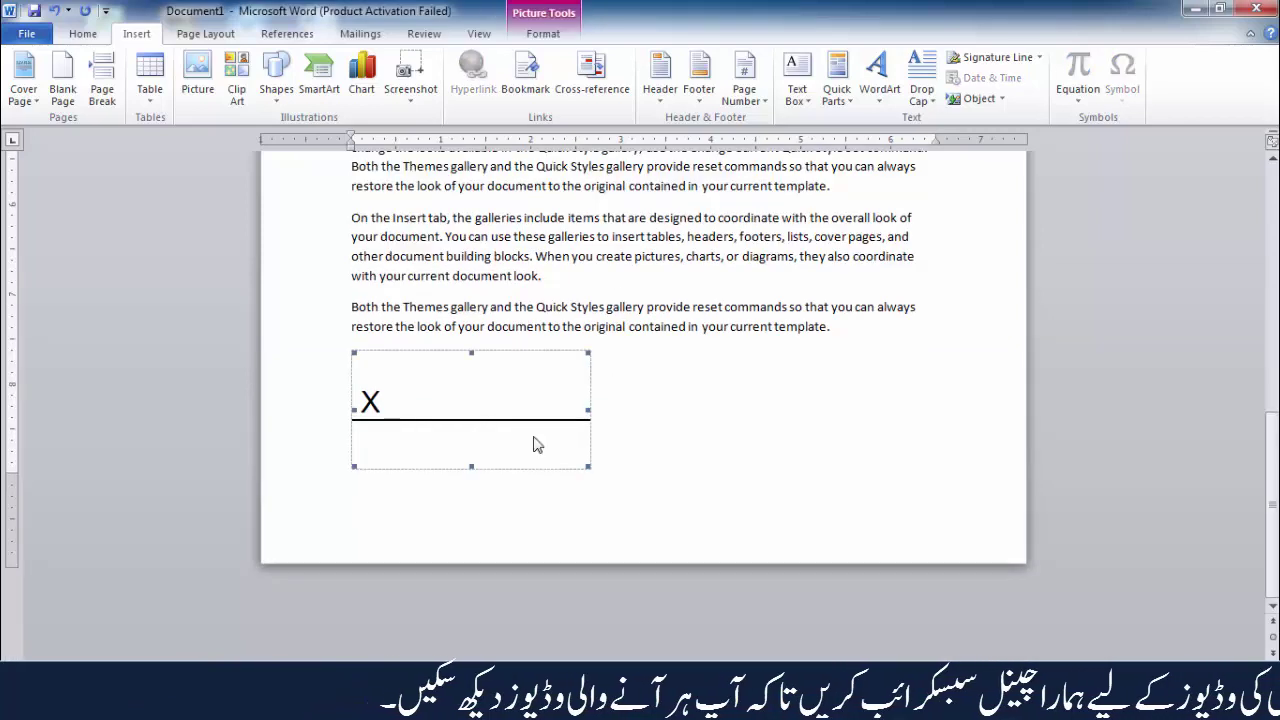
pyautogui.doubleClick(401, 410)
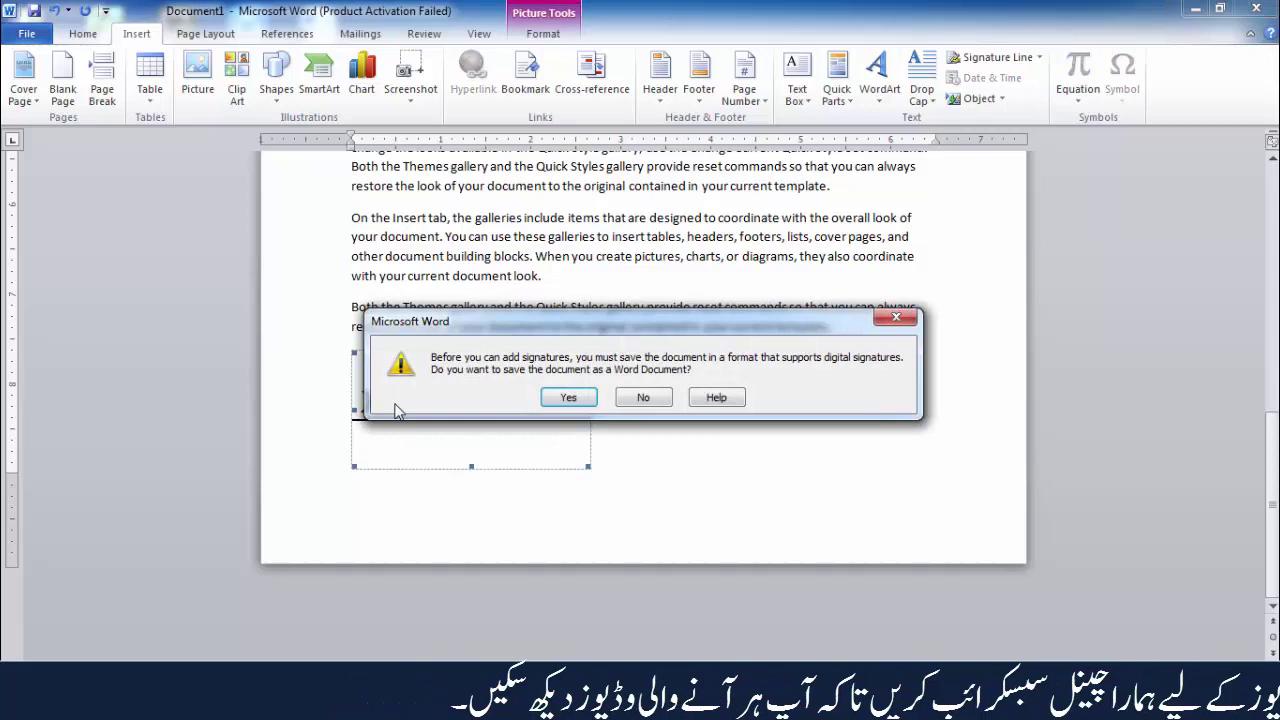
pyautogui.click(896, 317)
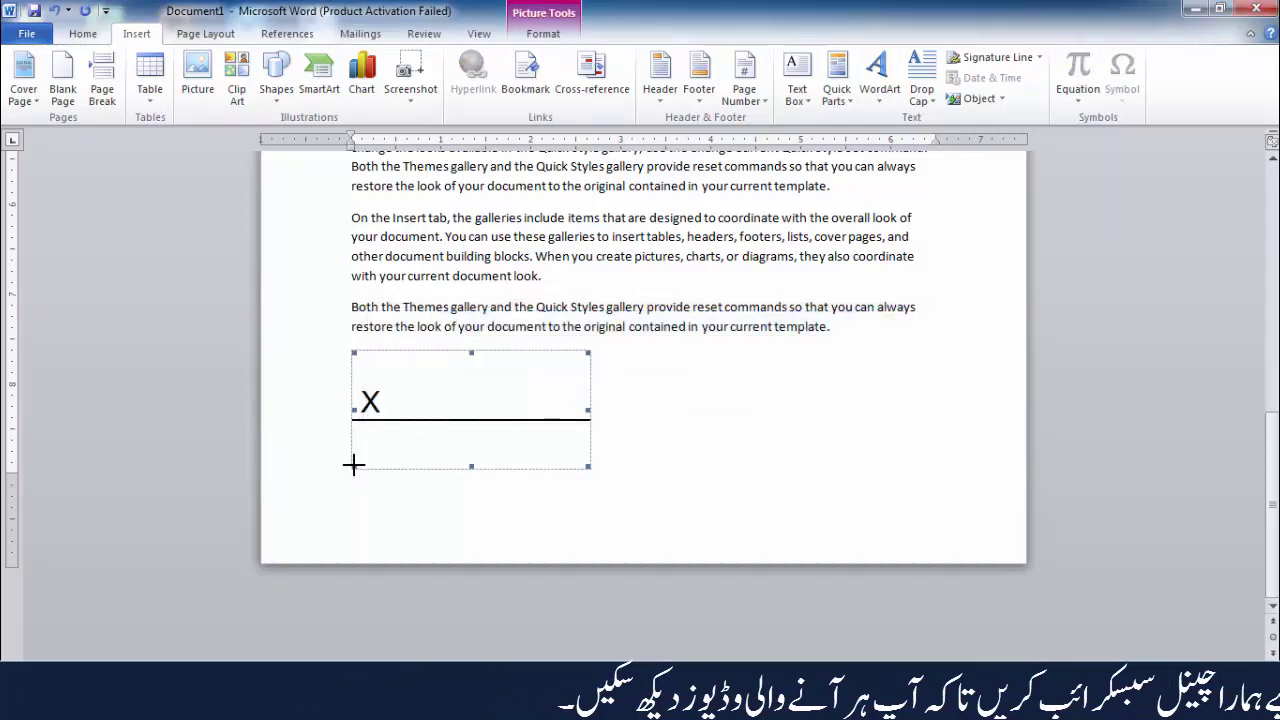
# Shrink the signature line proportionally to about 2 inches wide and deselect it
pyautogui.moveTo(588, 465); pyautogui.dragTo(542, 446)
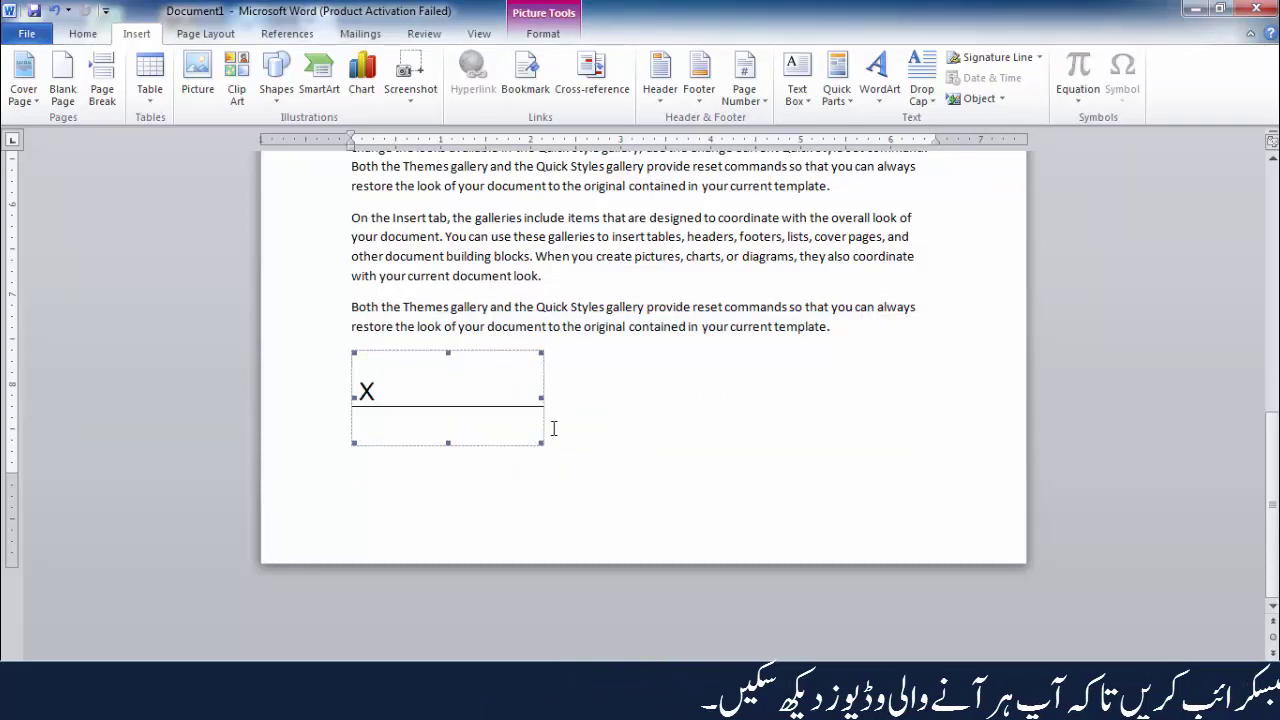
pyautogui.scroll(1, 551, 426)
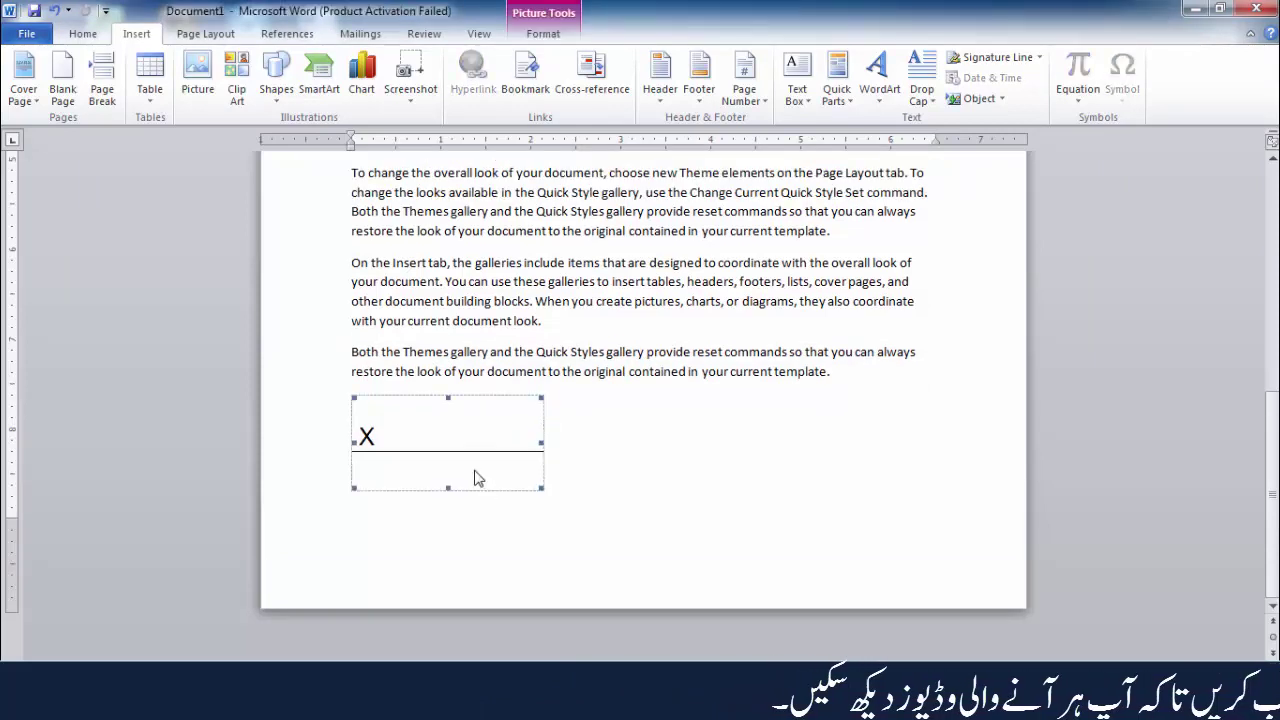
pyautogui.moveTo(536, 485); pyautogui.dragTo(511, 476)
pyautogui.click(431, 443)
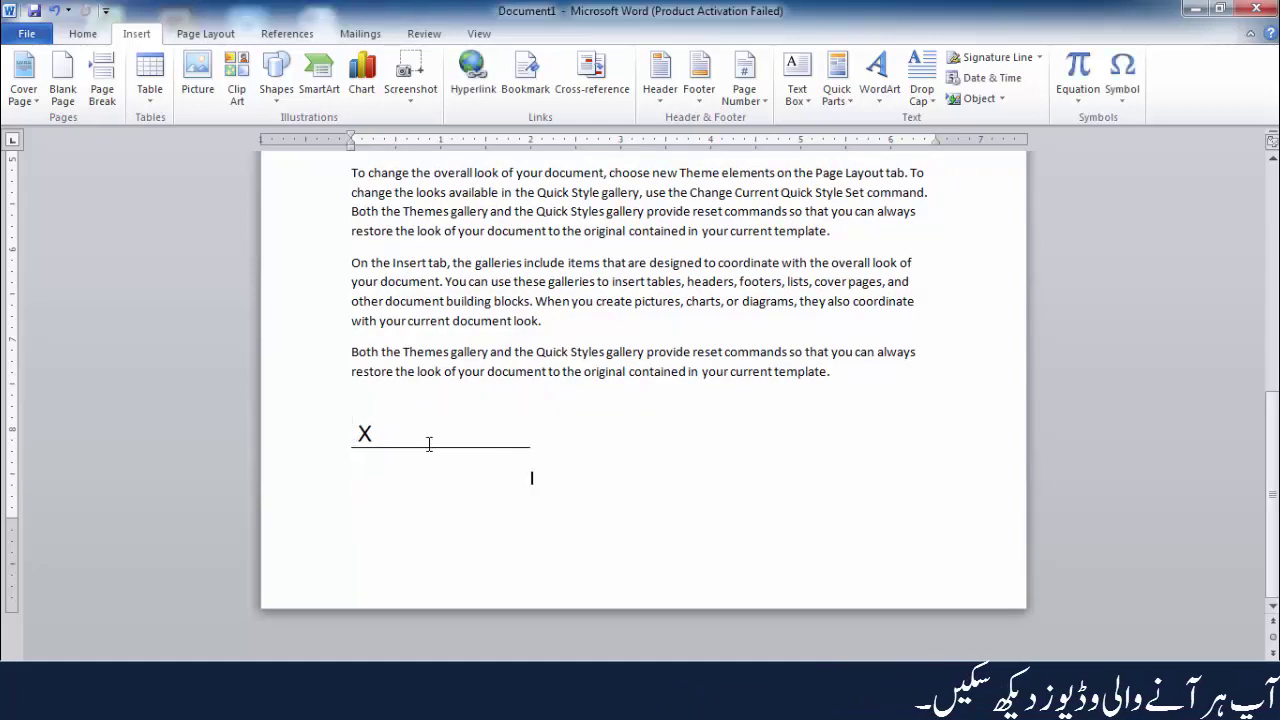
# Try centre and right alignment on the signature line, then return it to left alignment
pyautogui.click(77, 35)
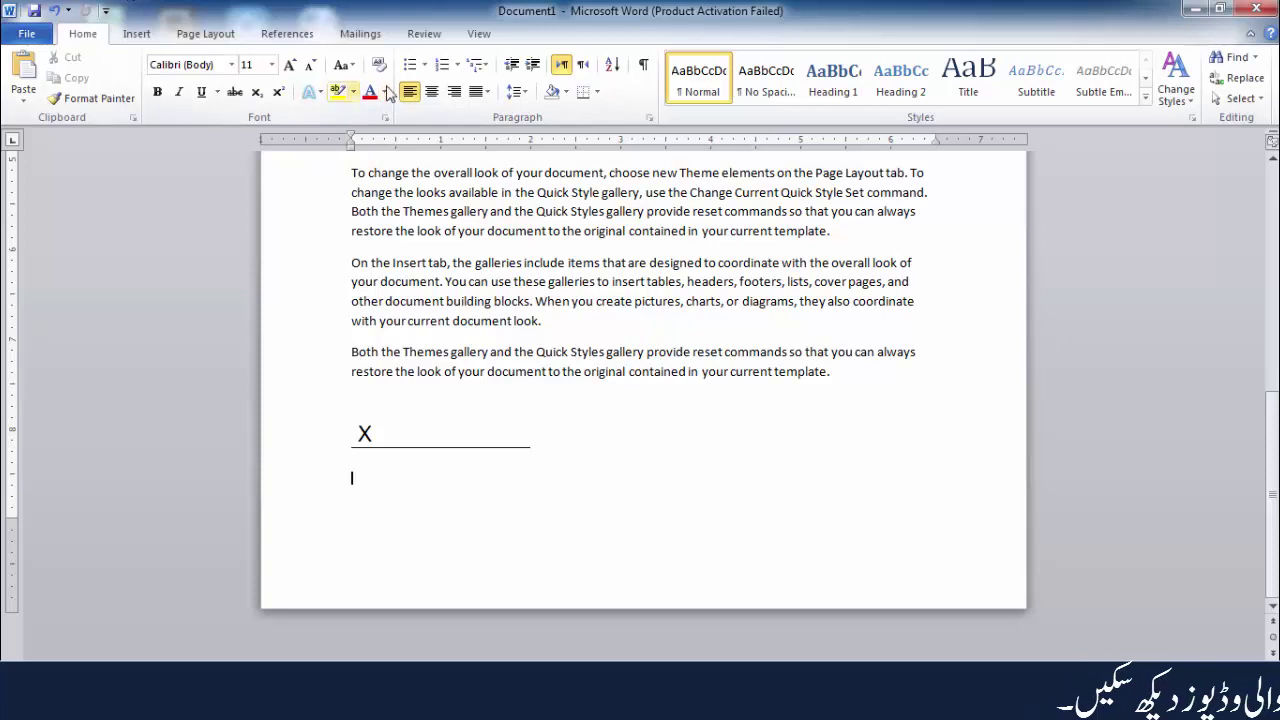
pyautogui.click(436, 93)
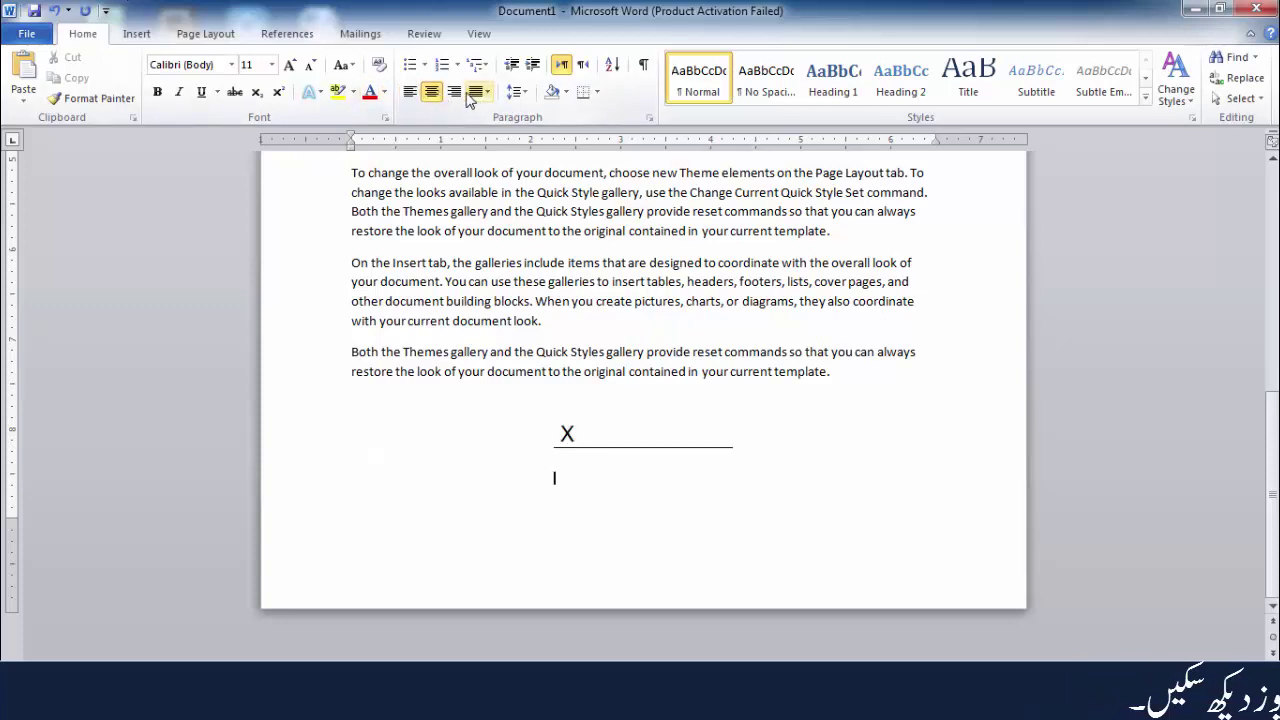
pyautogui.click(455, 93)
pyautogui.click(431, 92)
pyautogui.click(410, 92)
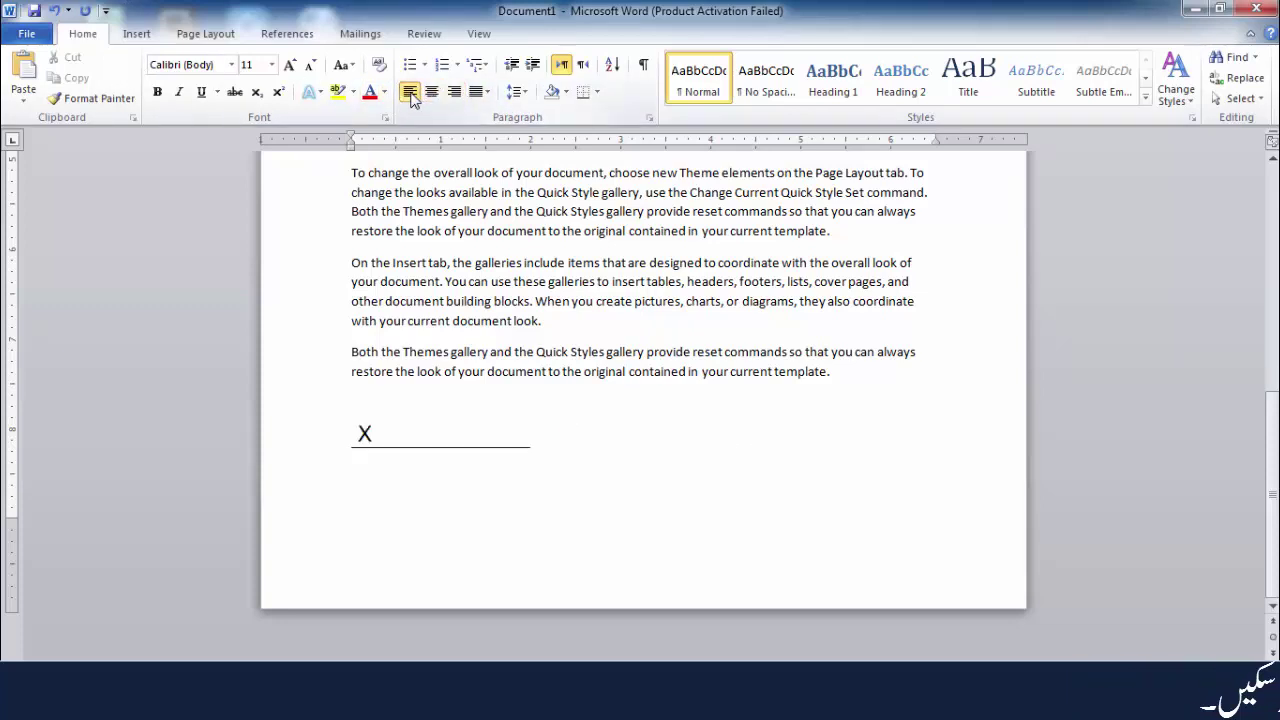
# Delete the signature line below the last paragraph, closing the save request
pyautogui.click(391, 434)
pyautogui.press('Delete')
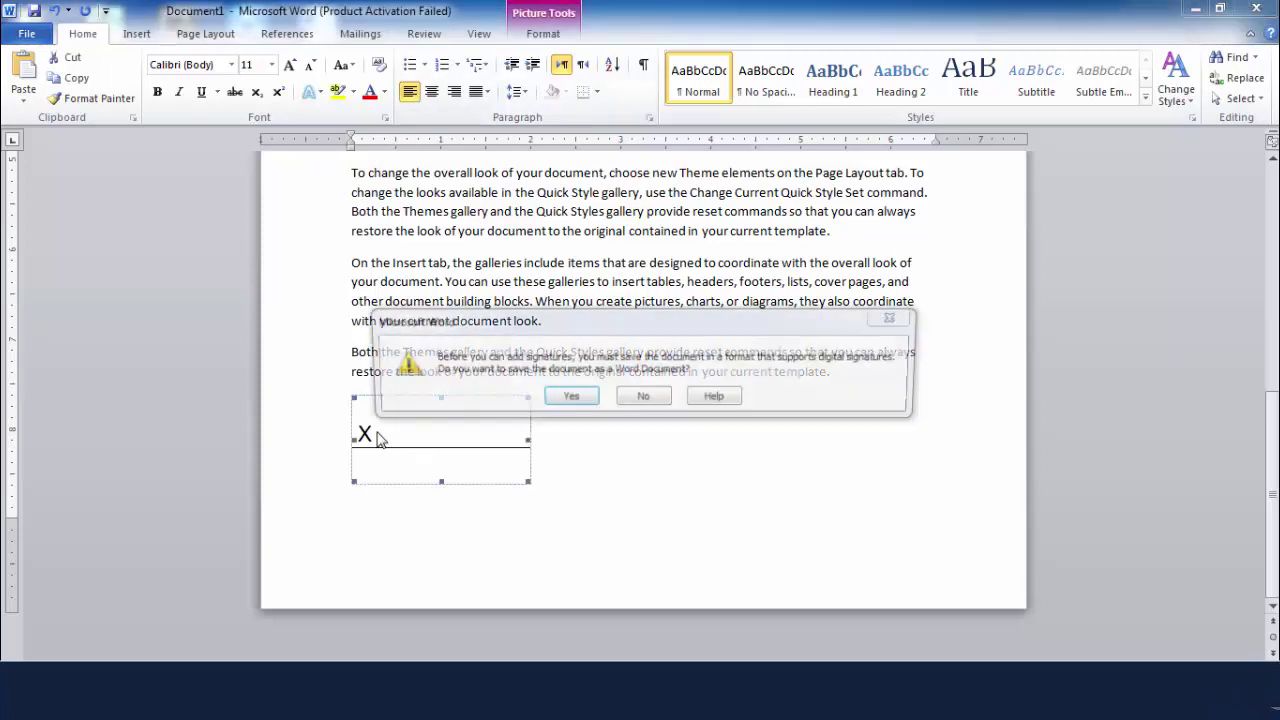
pyautogui.click(569, 397)
# Right-align the blank first line above the opening paragraph
pyautogui.scroll(10, 521, 415)
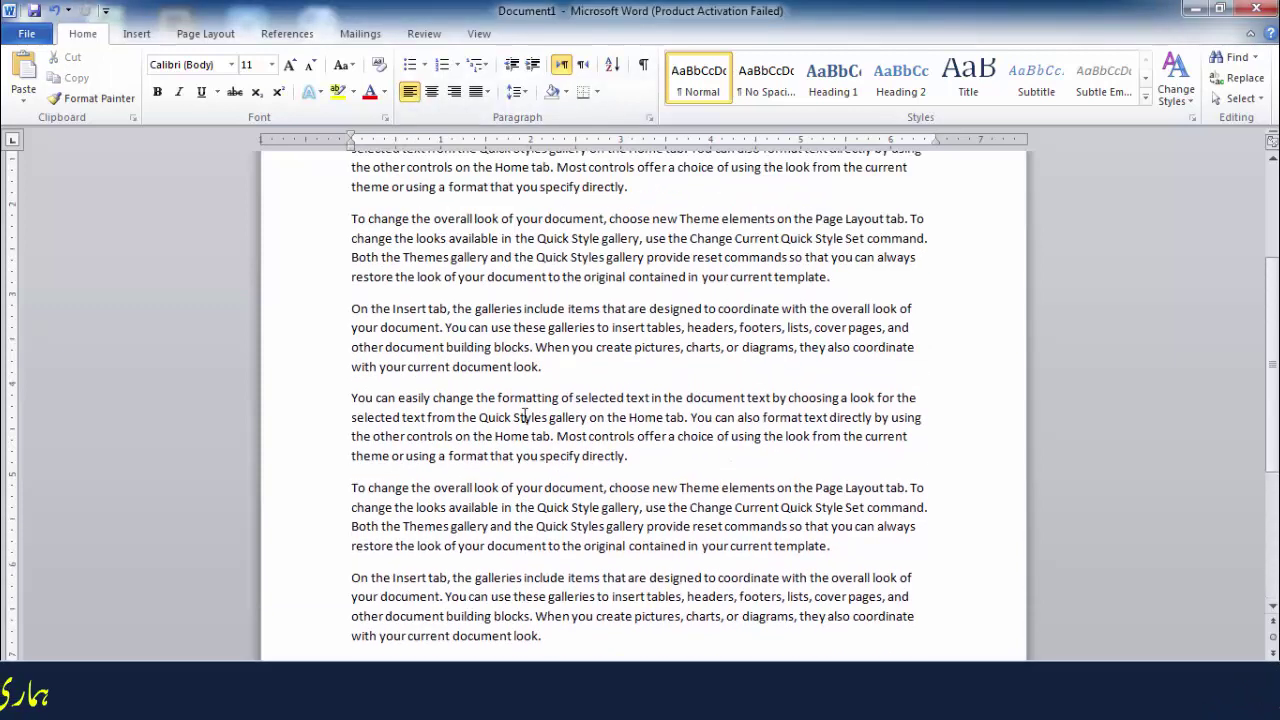
pyautogui.click(435, 265)
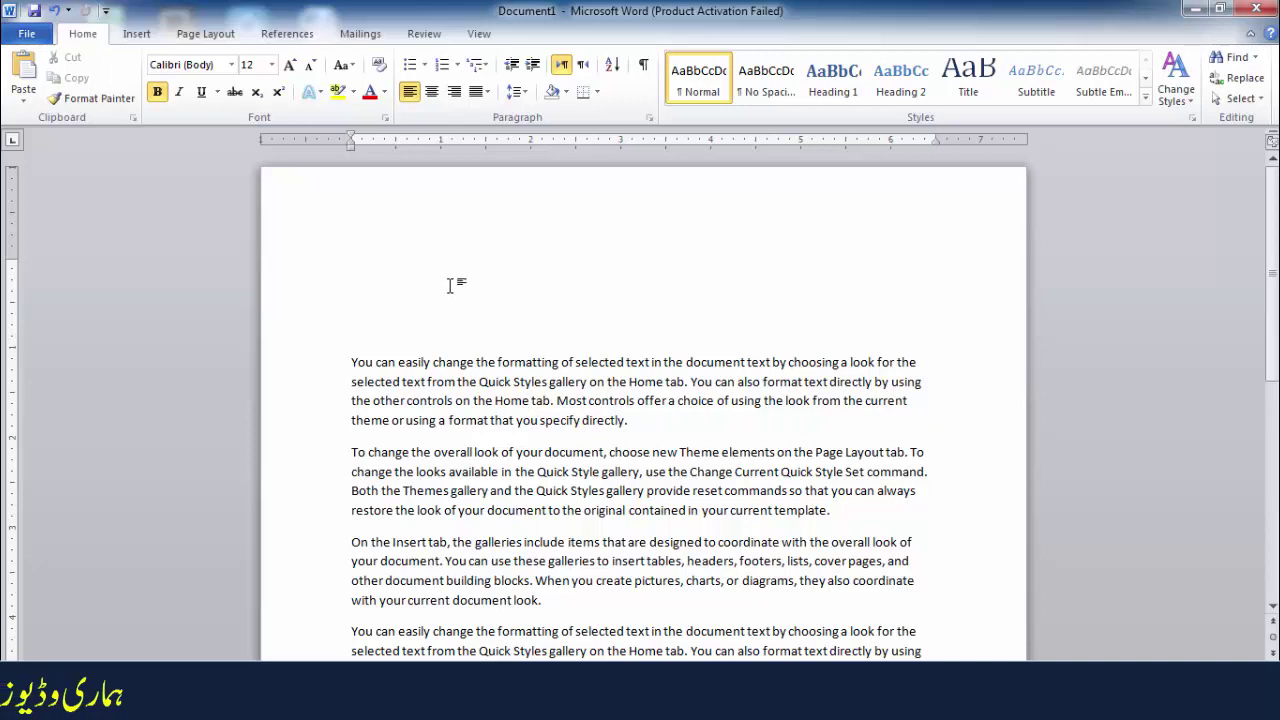
pyautogui.click(146, 40)
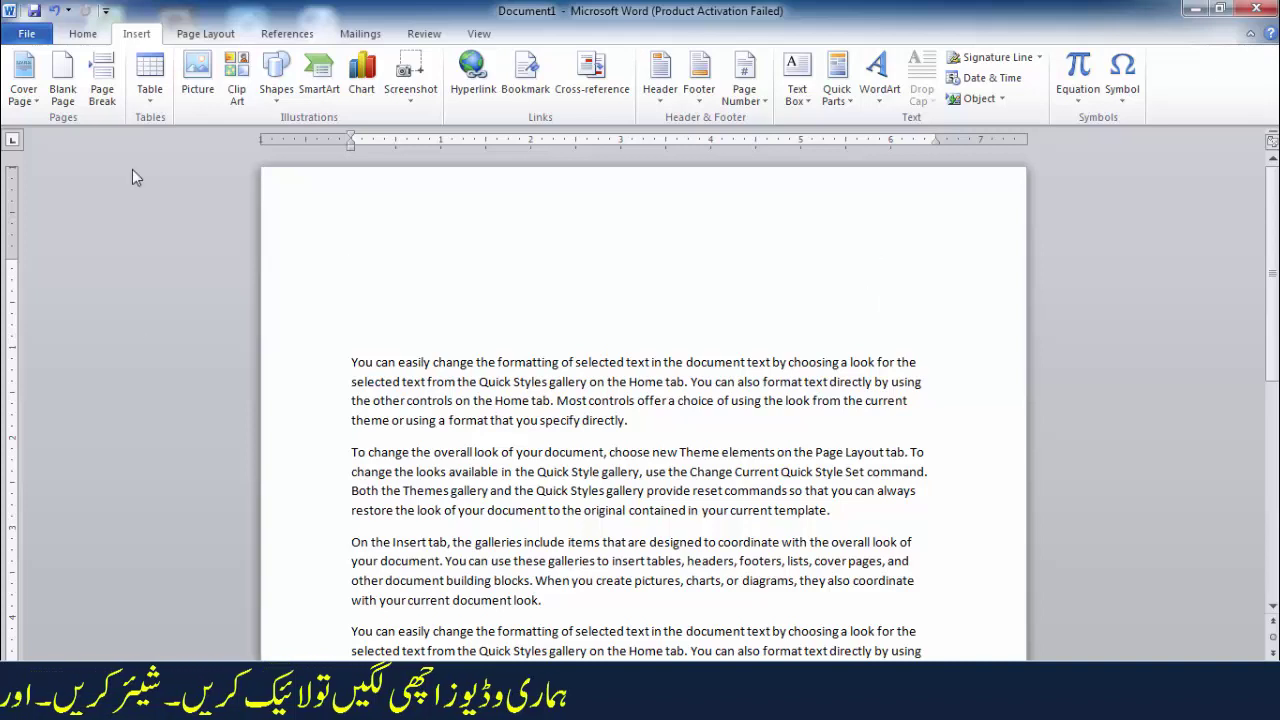
pyautogui.click(83, 33)
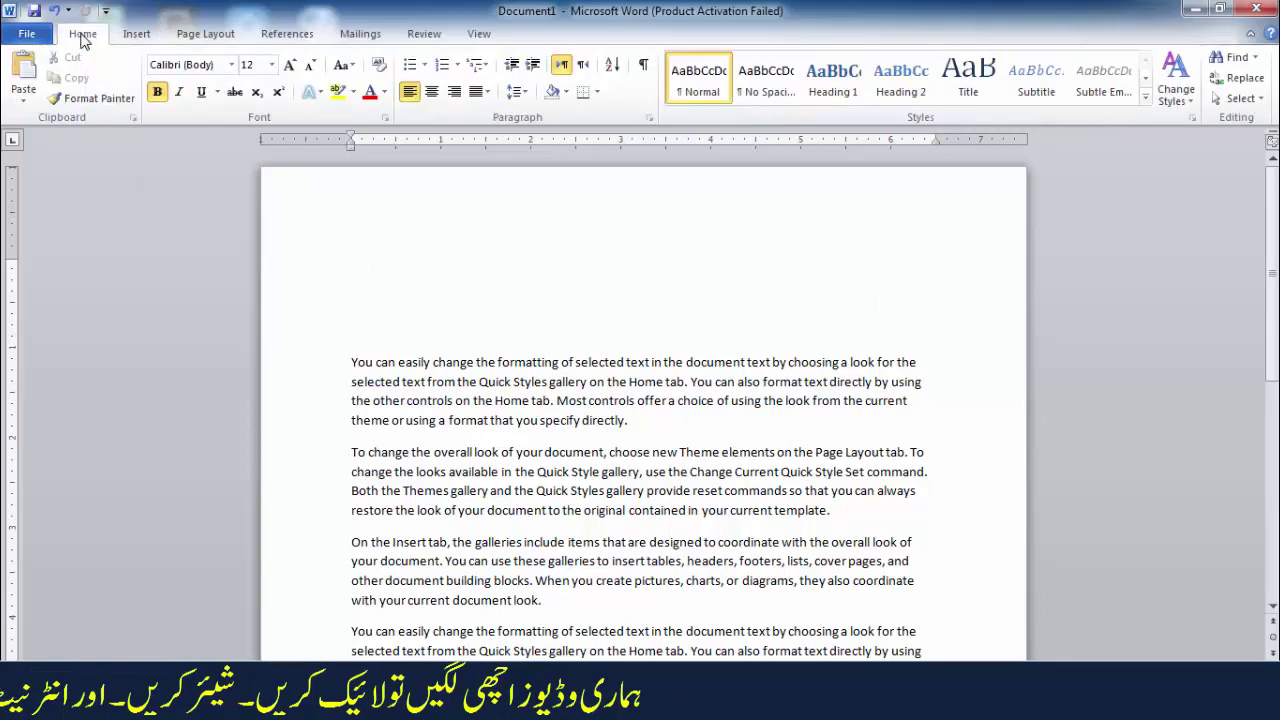
pyautogui.click(452, 93)
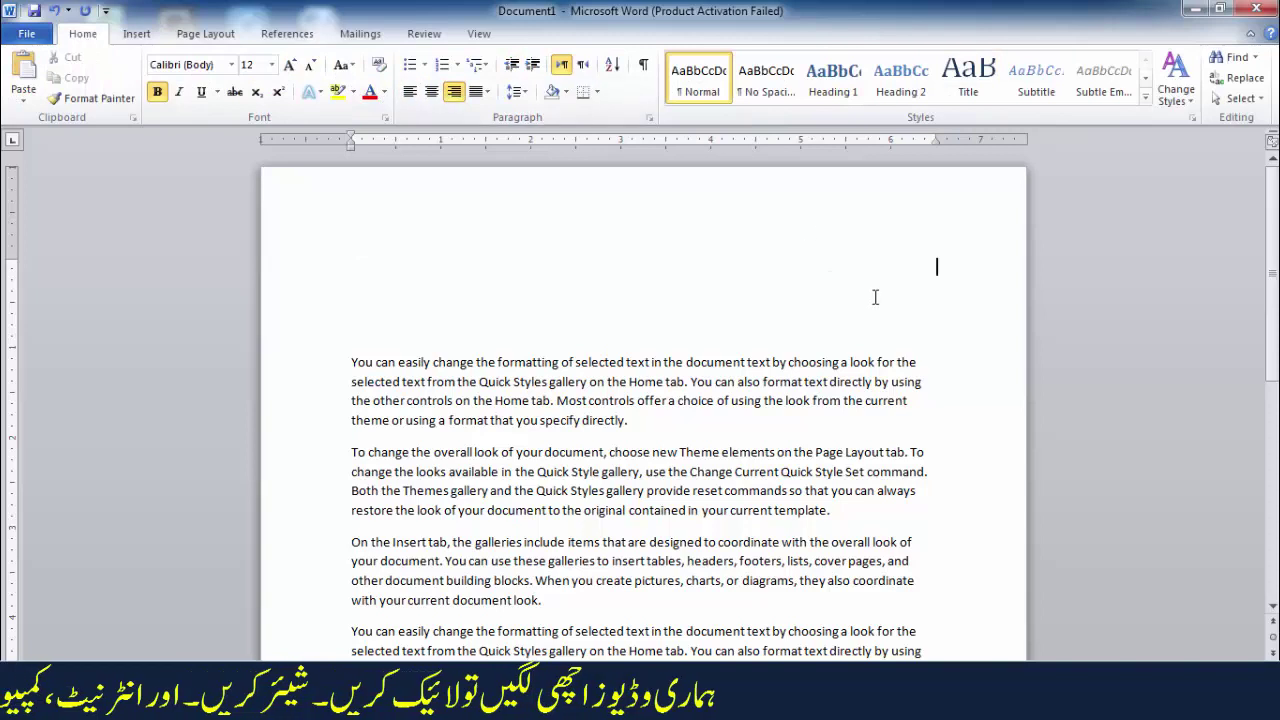
# Insert the date in the right-aligned first line, using the "Saturday, April 06, 2019" format
pyautogui.click(137, 33)
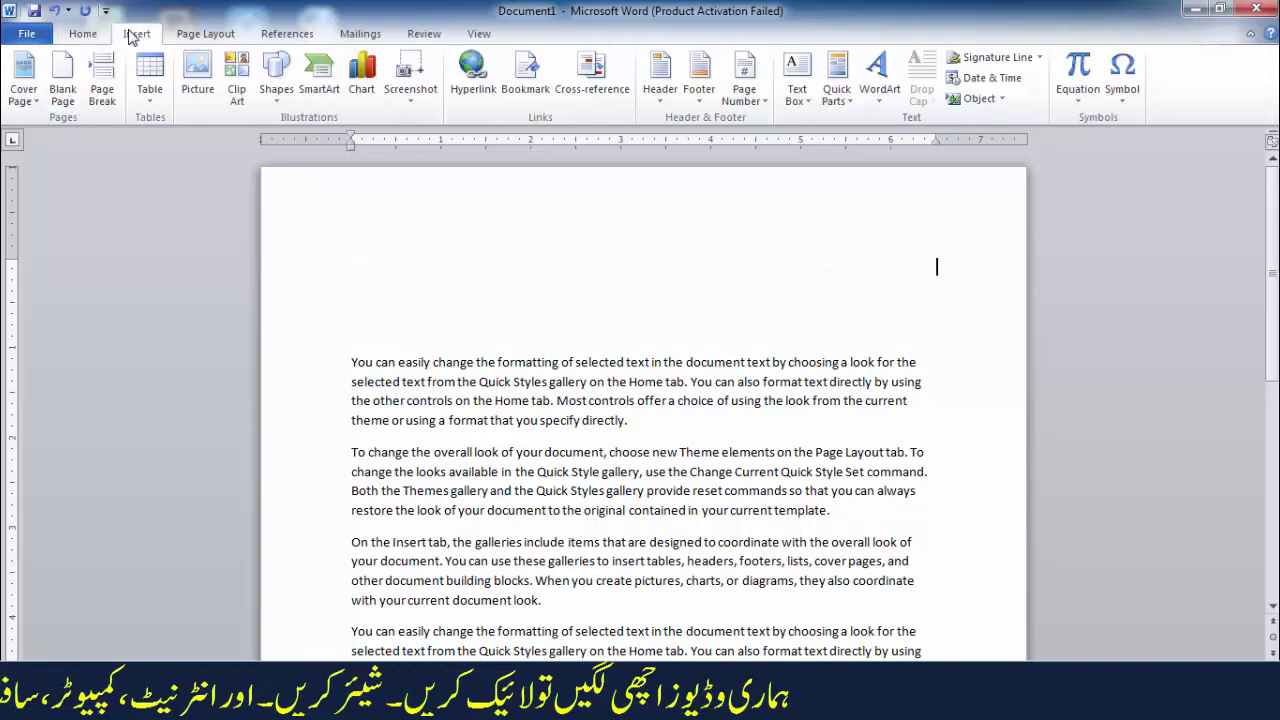
pyautogui.click(988, 80)
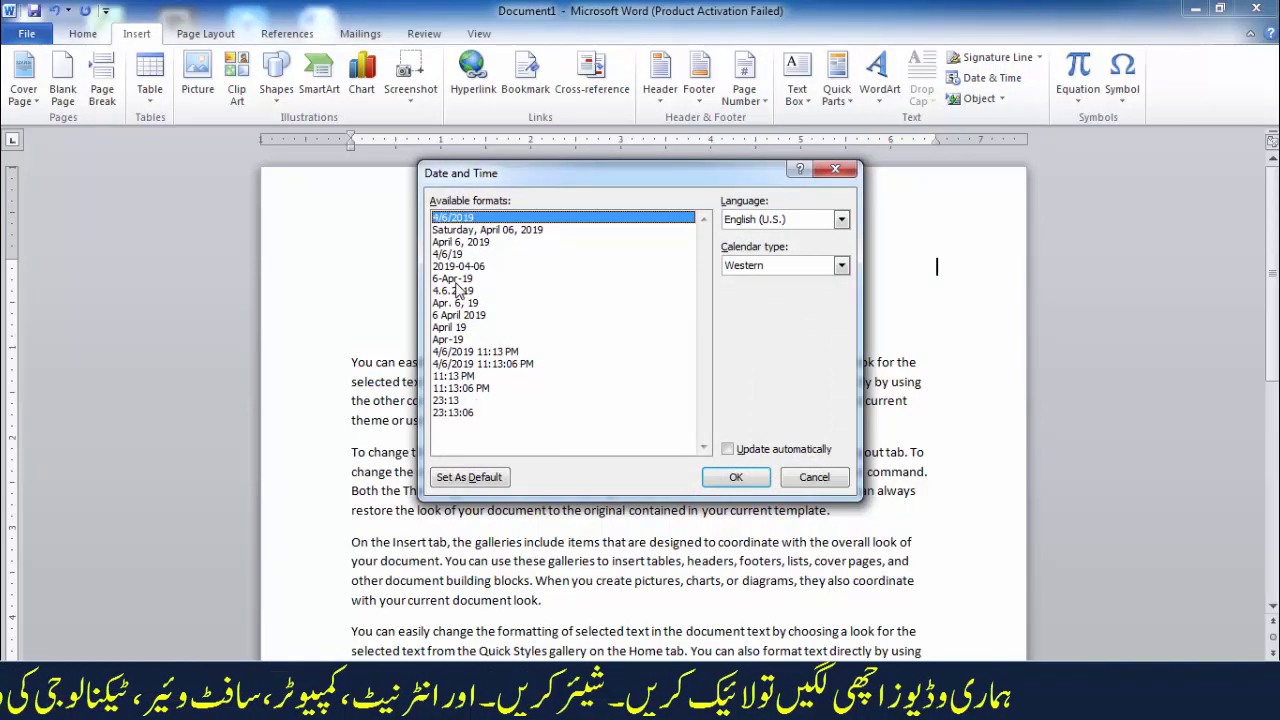
pyautogui.click(452, 230)
pyautogui.click(455, 242)
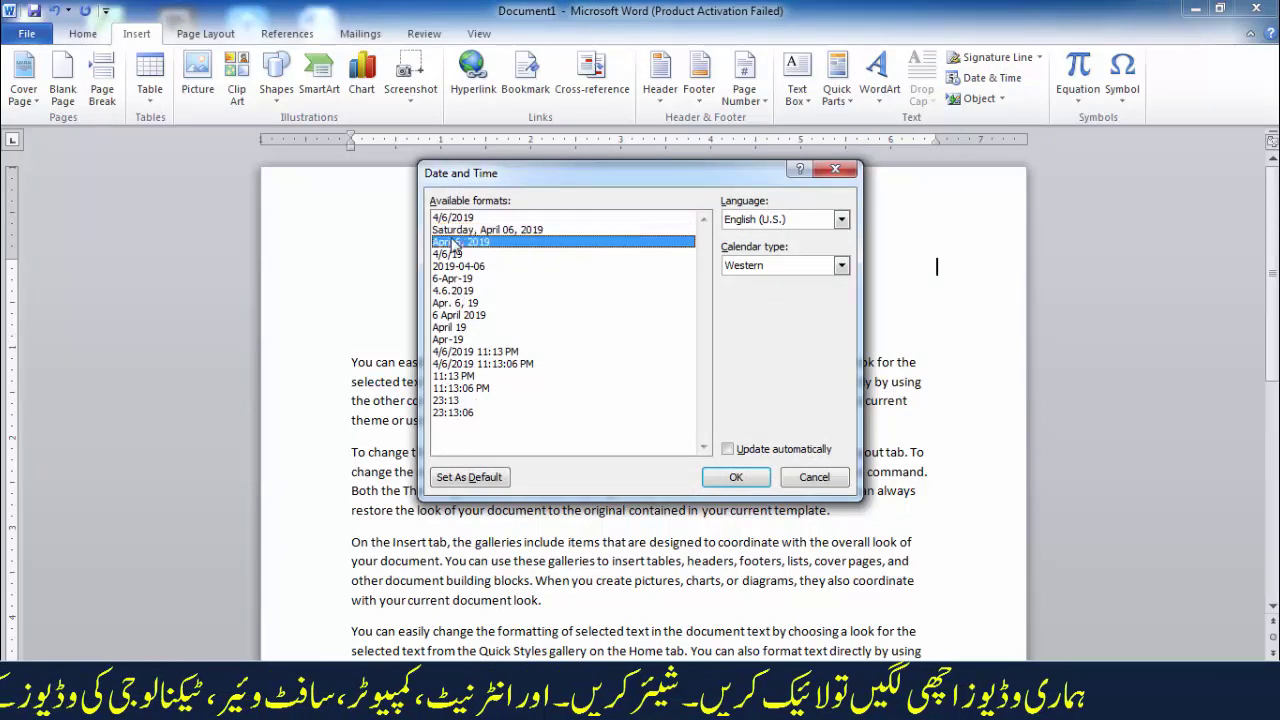
pyautogui.click(457, 255)
pyautogui.click(458, 267)
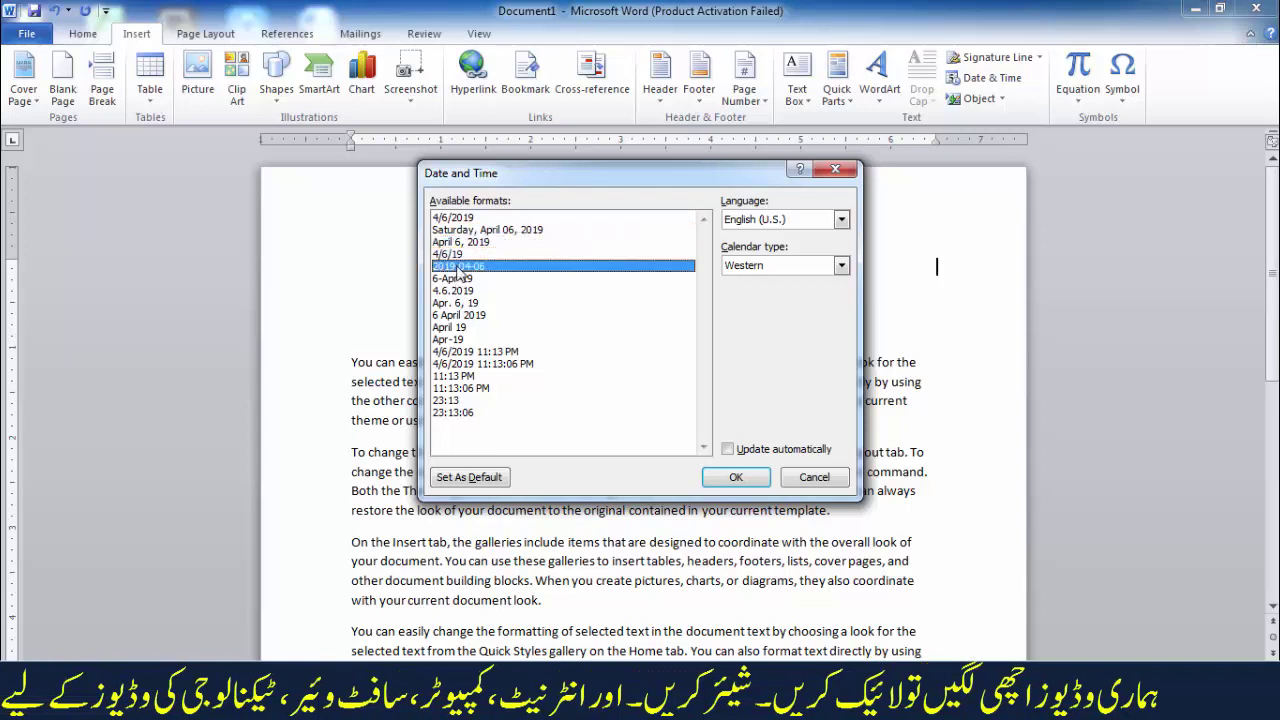
pyautogui.click(458, 279)
pyautogui.click(458, 290)
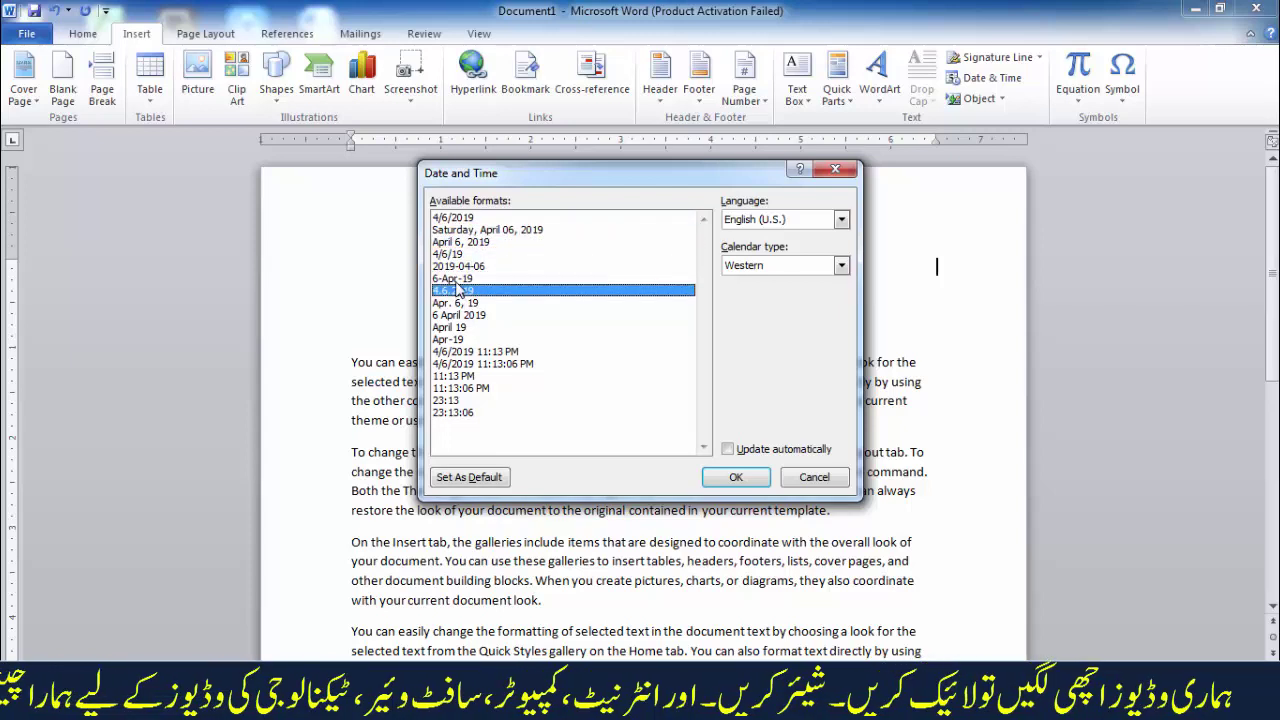
pyautogui.click(456, 279)
pyautogui.click(458, 266)
pyautogui.click(457, 254)
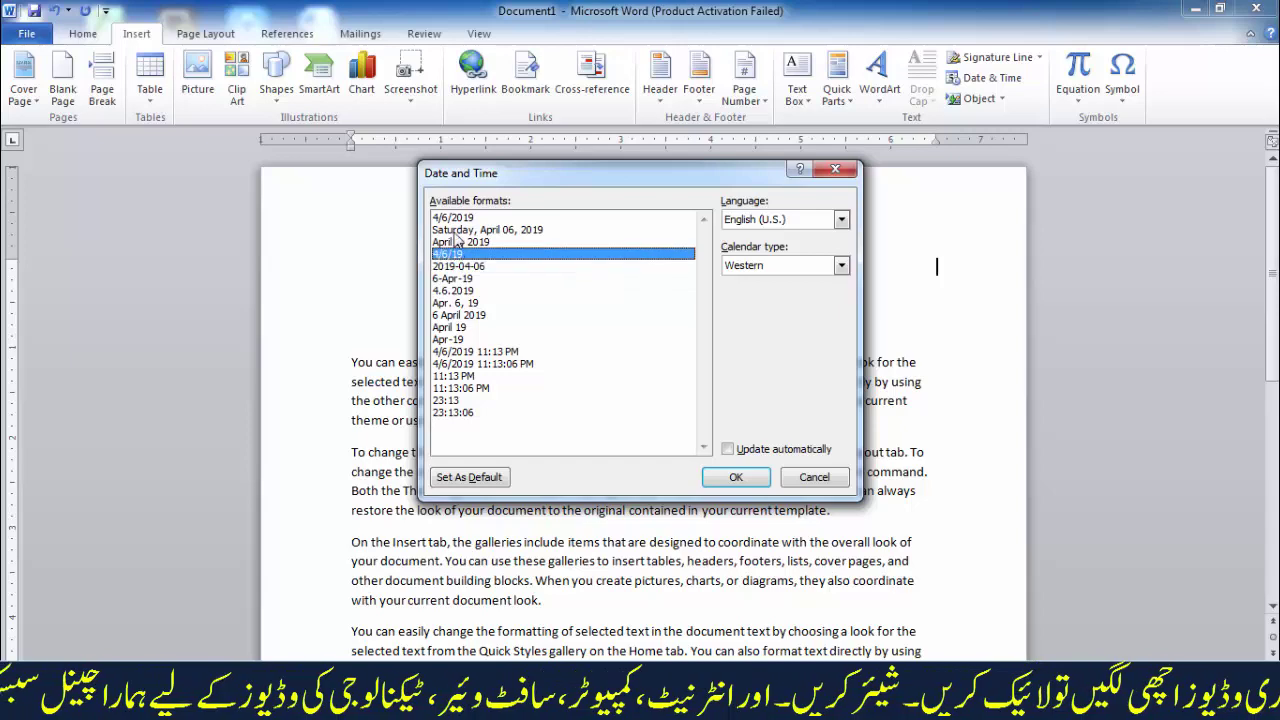
pyautogui.click(455, 230)
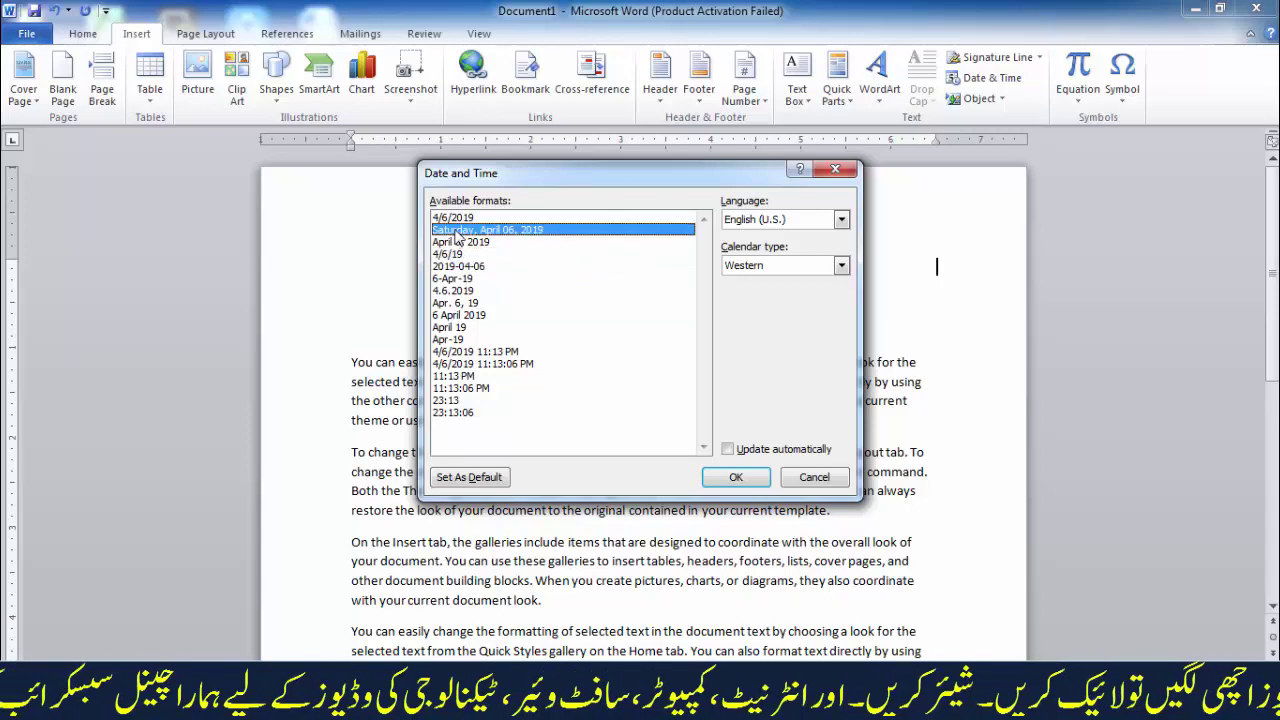
pyautogui.click(744, 483)
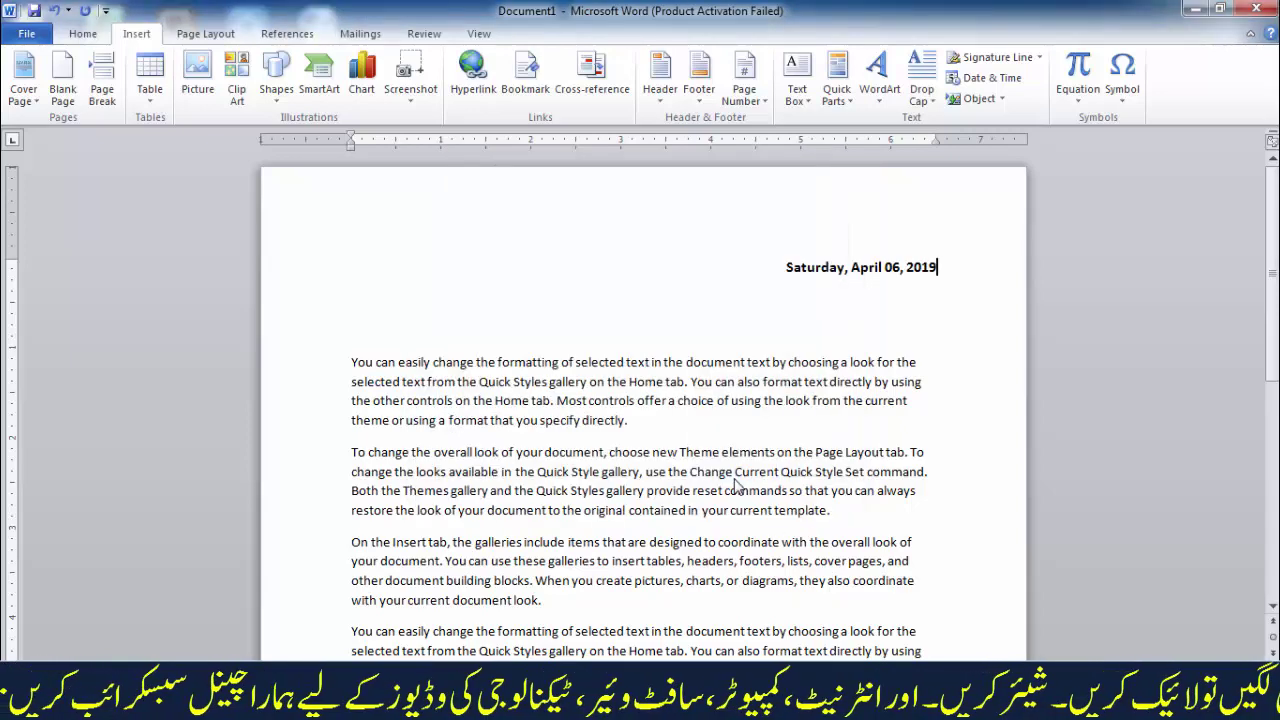
# Select the date and try italic, underline and non-bold formatting on it, then restore it to bold only
pyautogui.click(782, 245)
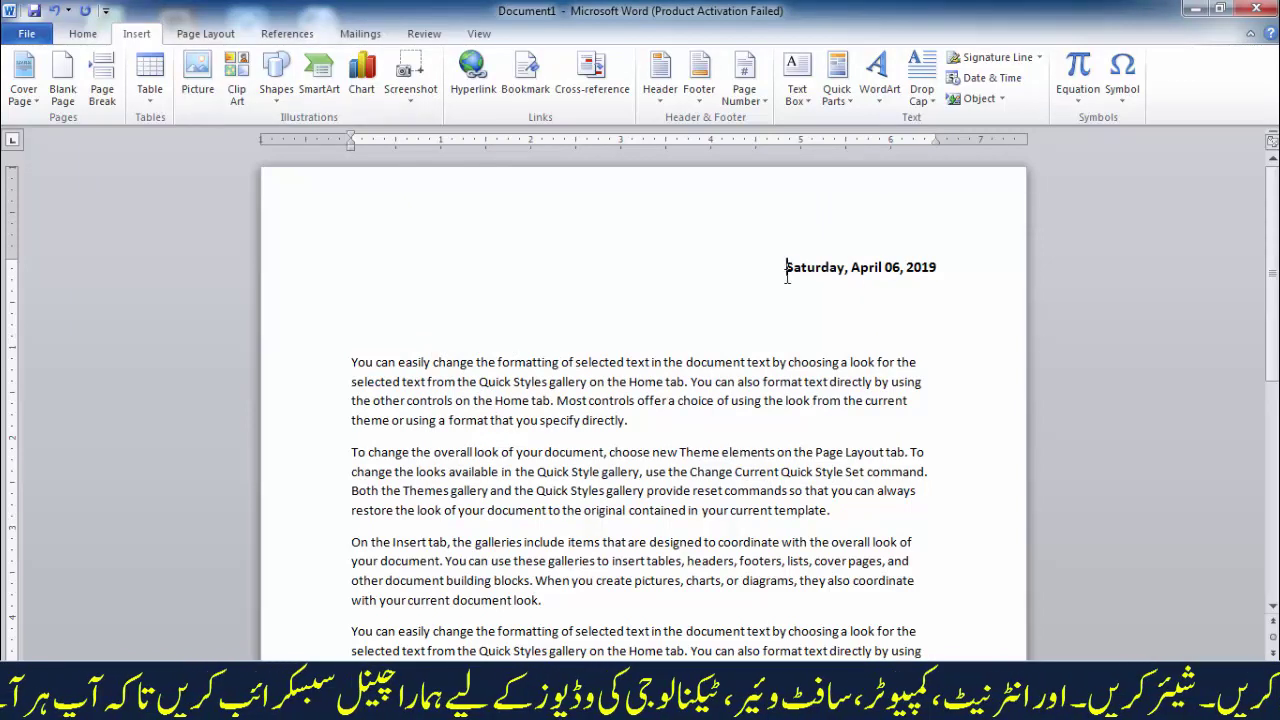
pyautogui.click(88, 34)
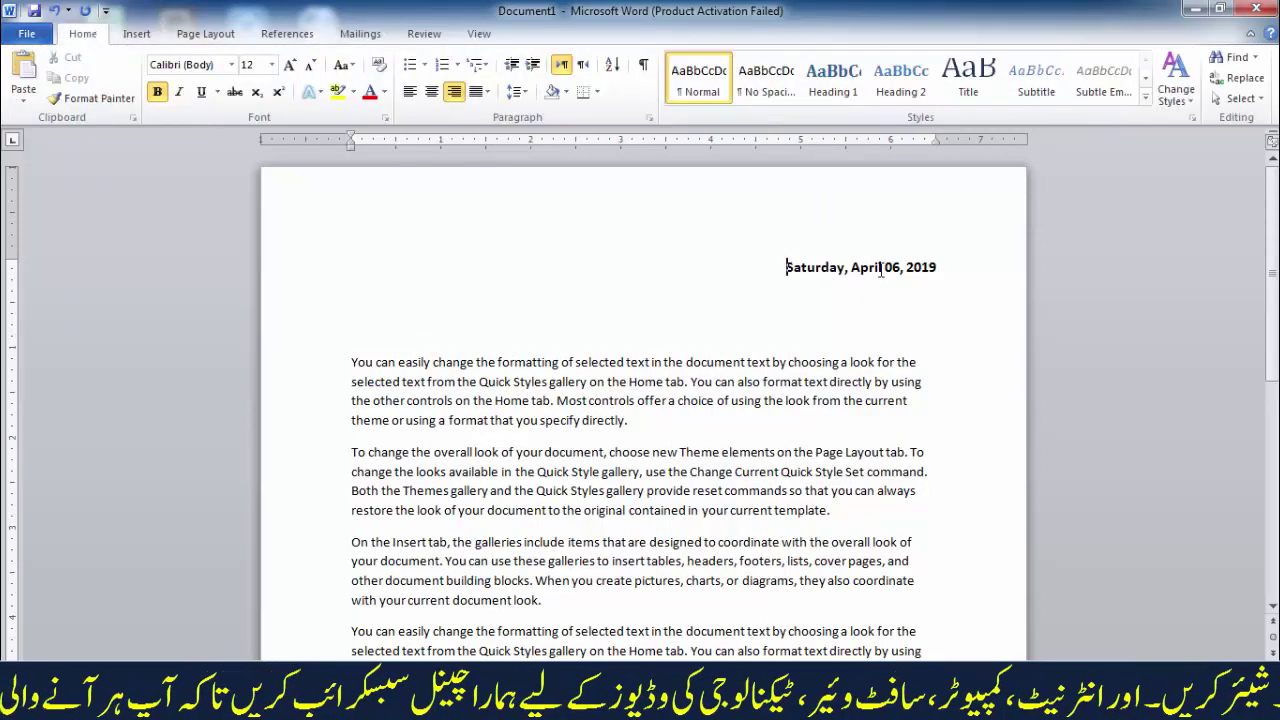
pyautogui.moveTo(784, 267); pyautogui.dragTo(945, 270)
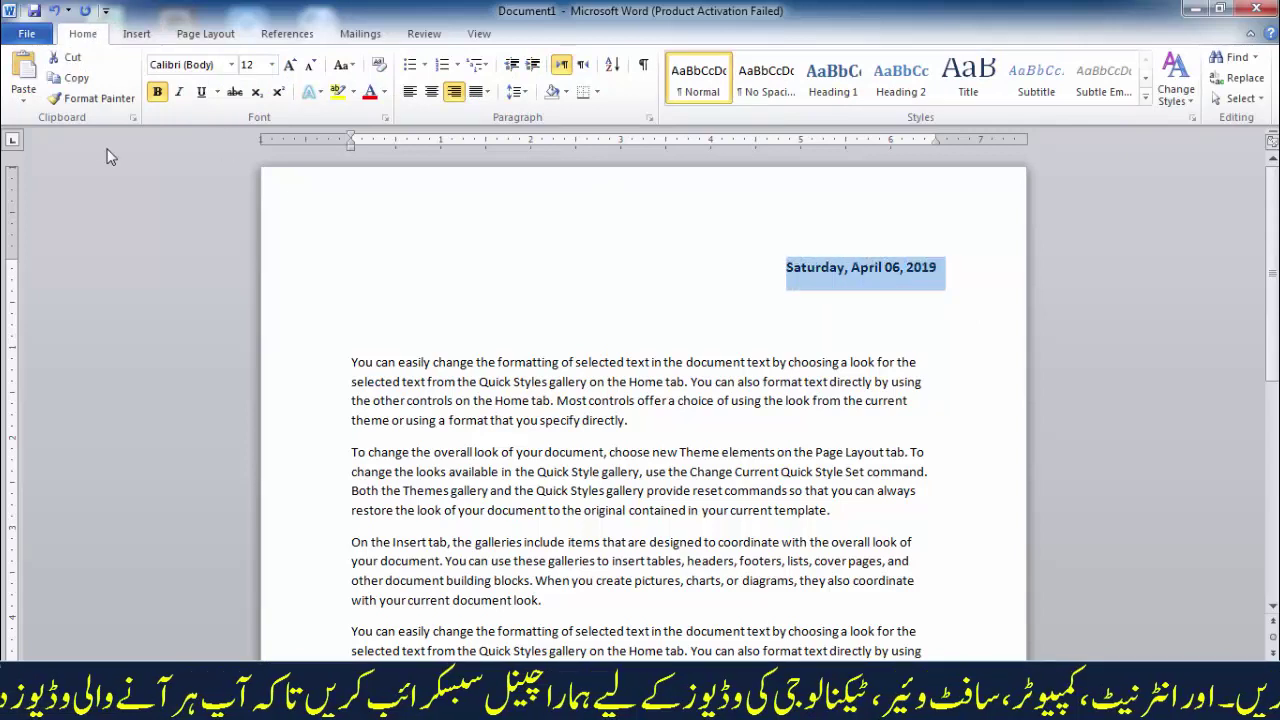
pyautogui.click(180, 93)
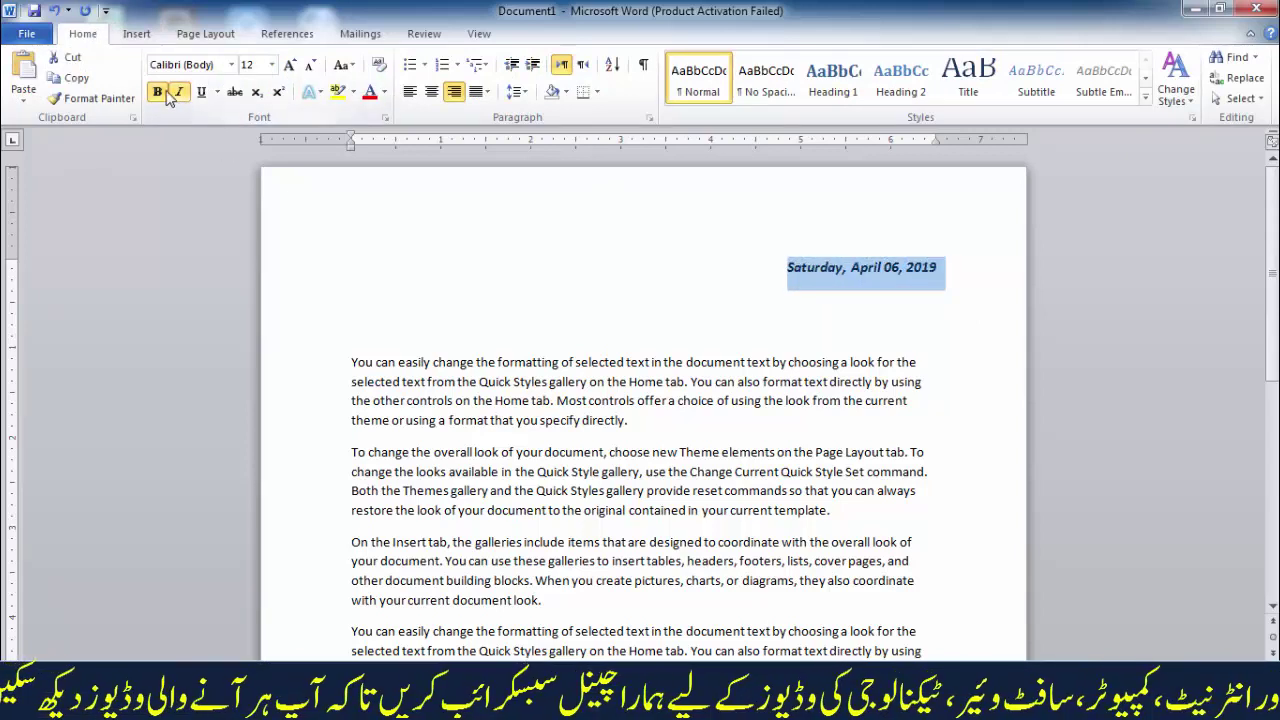
pyautogui.hotkey('ctrl', 'b')
pyautogui.click(199, 94)
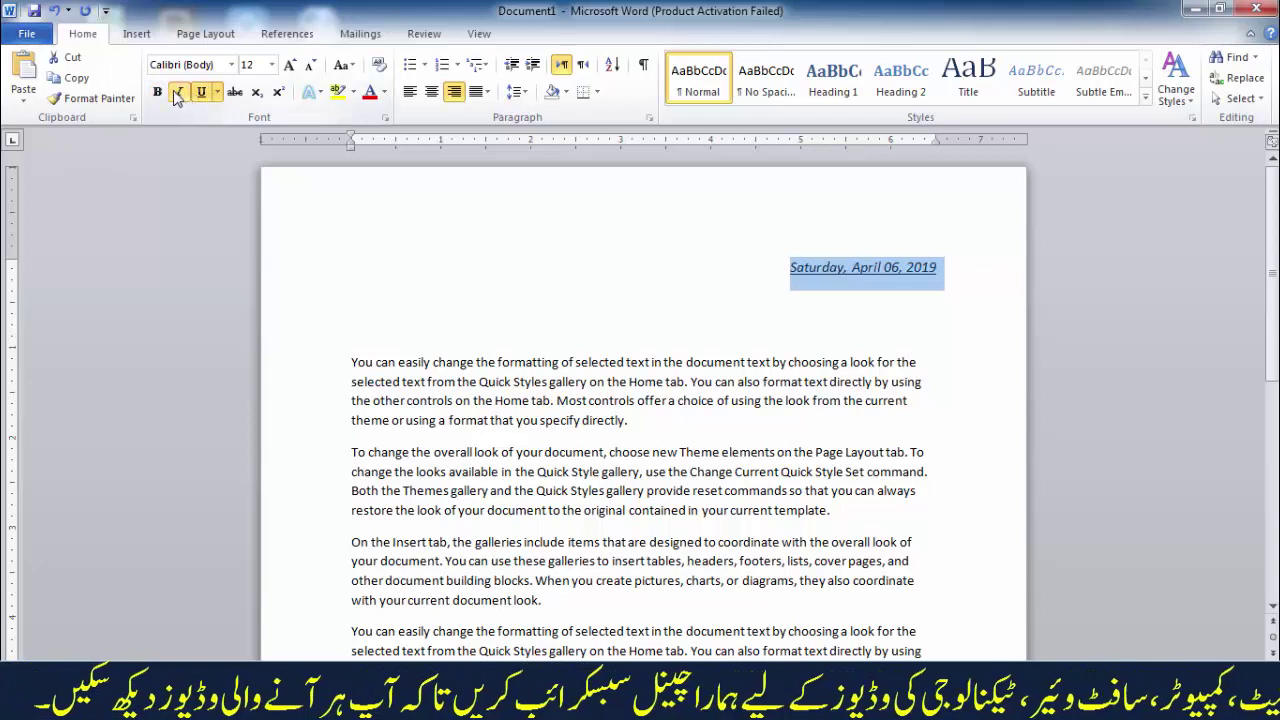
pyautogui.click(159, 94)
pyautogui.click(182, 96)
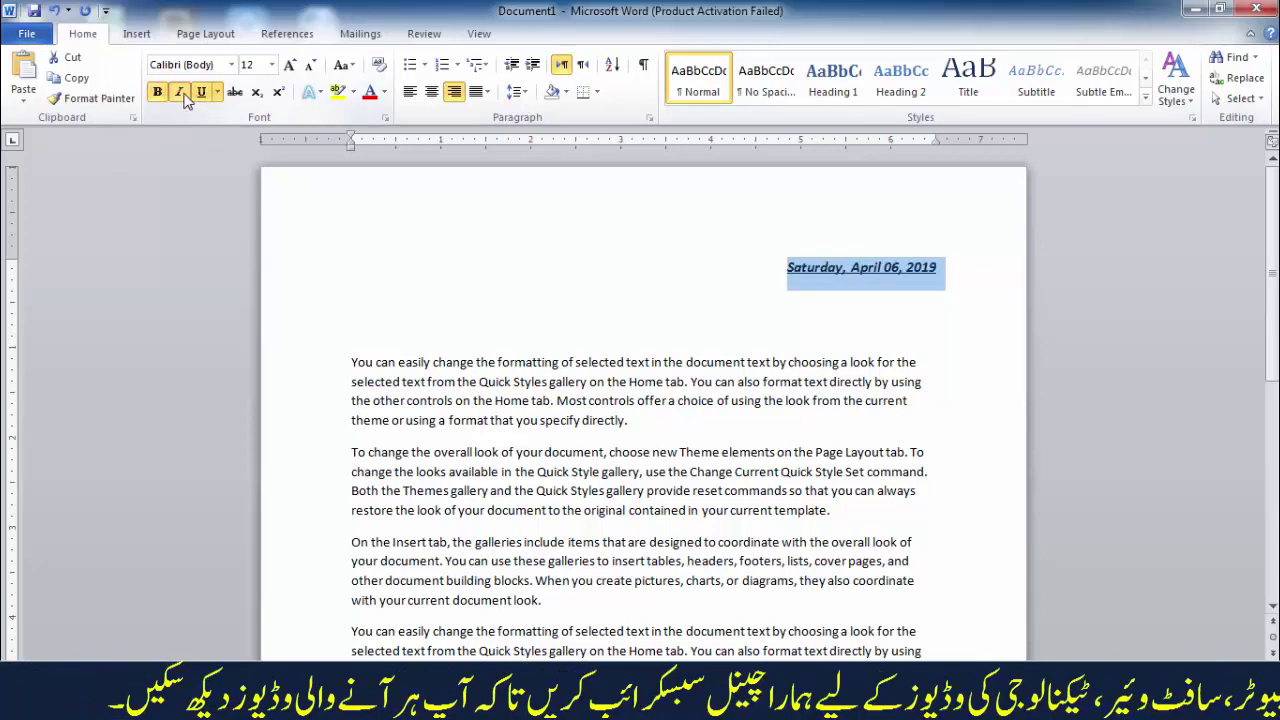
pyautogui.click(205, 100)
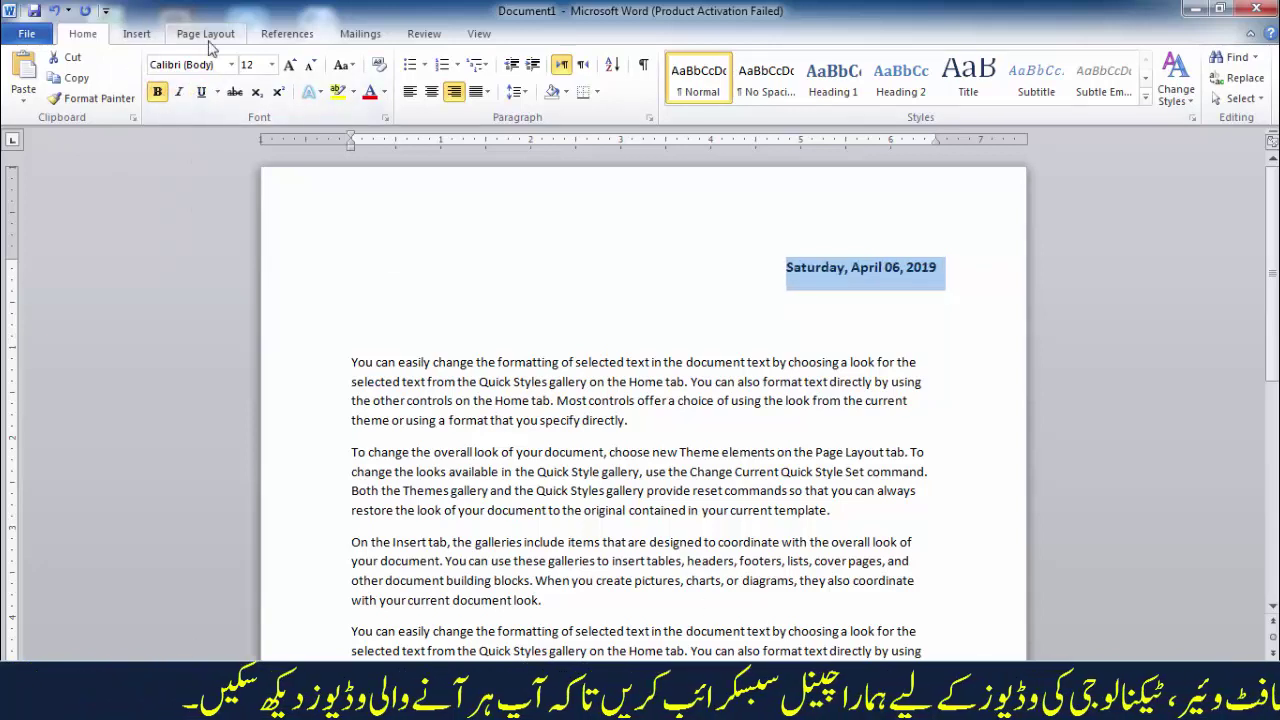
# Set the date's font to Times New Roman and deselect it
pyautogui.click(230, 65)
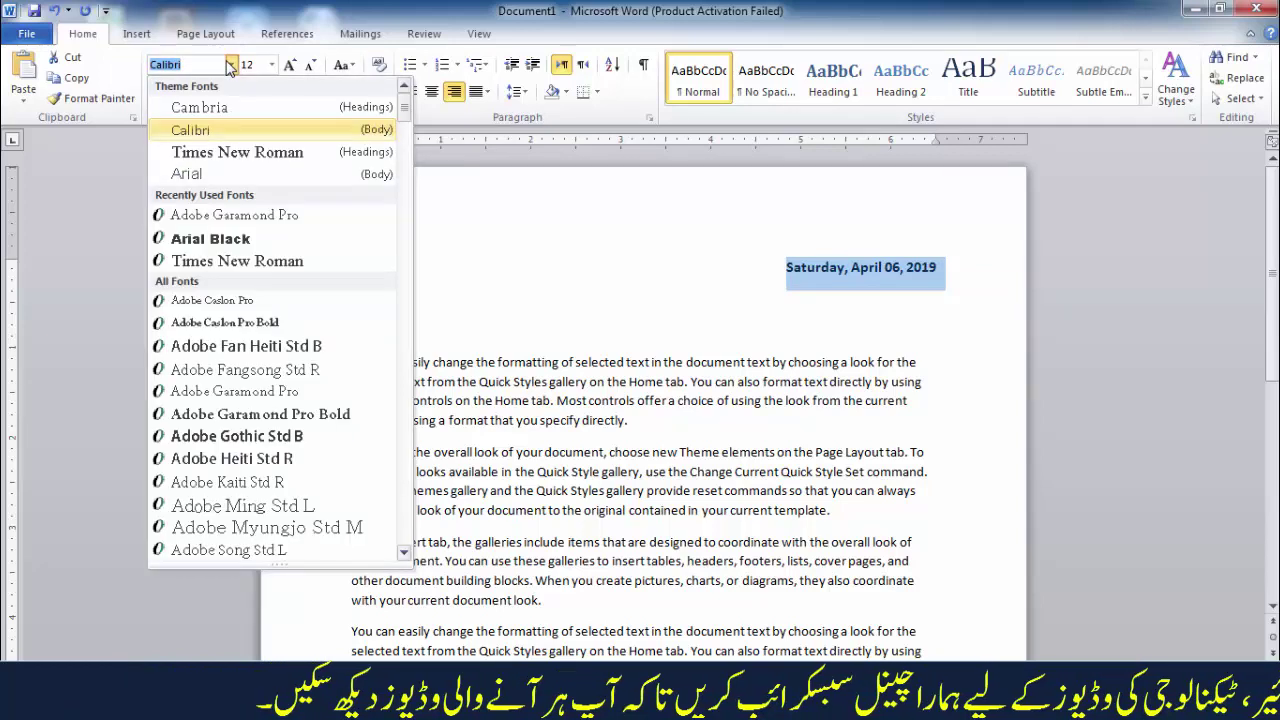
pyautogui.click(240, 261)
pyautogui.click(634, 292)
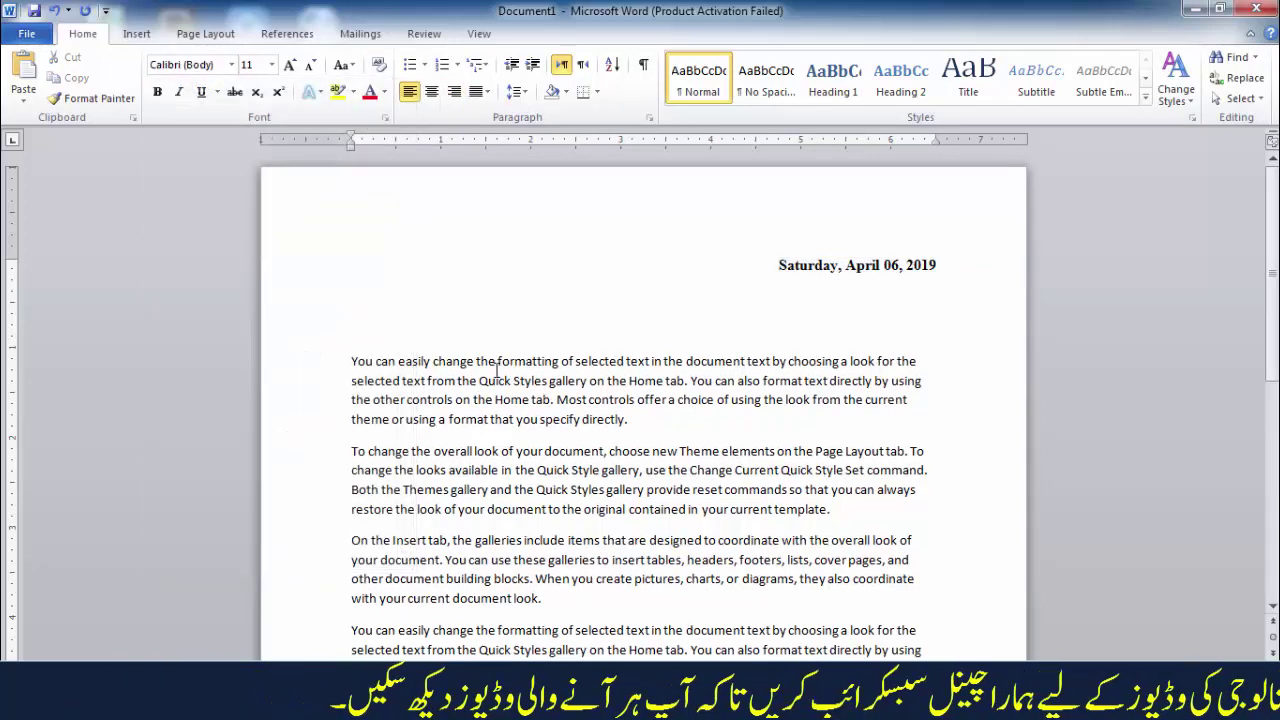
pyautogui.click(842, 278)
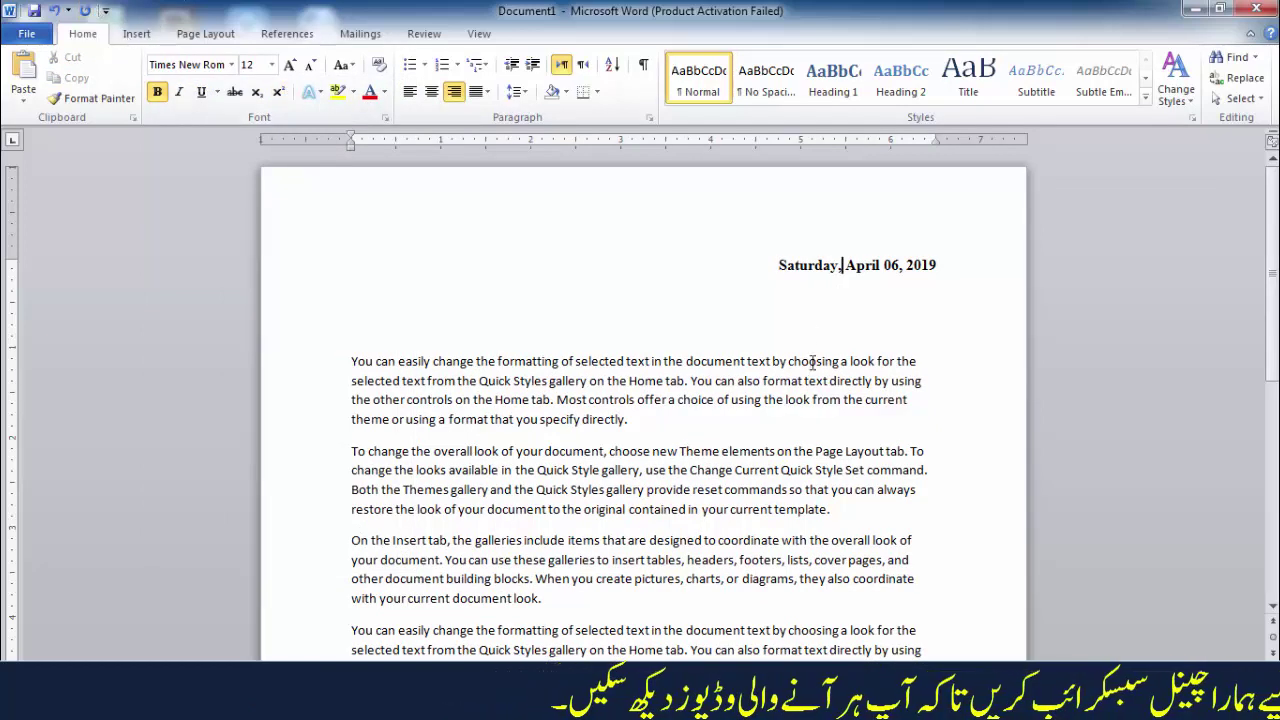
# Place the cursor in the blank line below the date and open the Object dialog to create an embedded object
pyautogui.hotkey('alt', 'n')
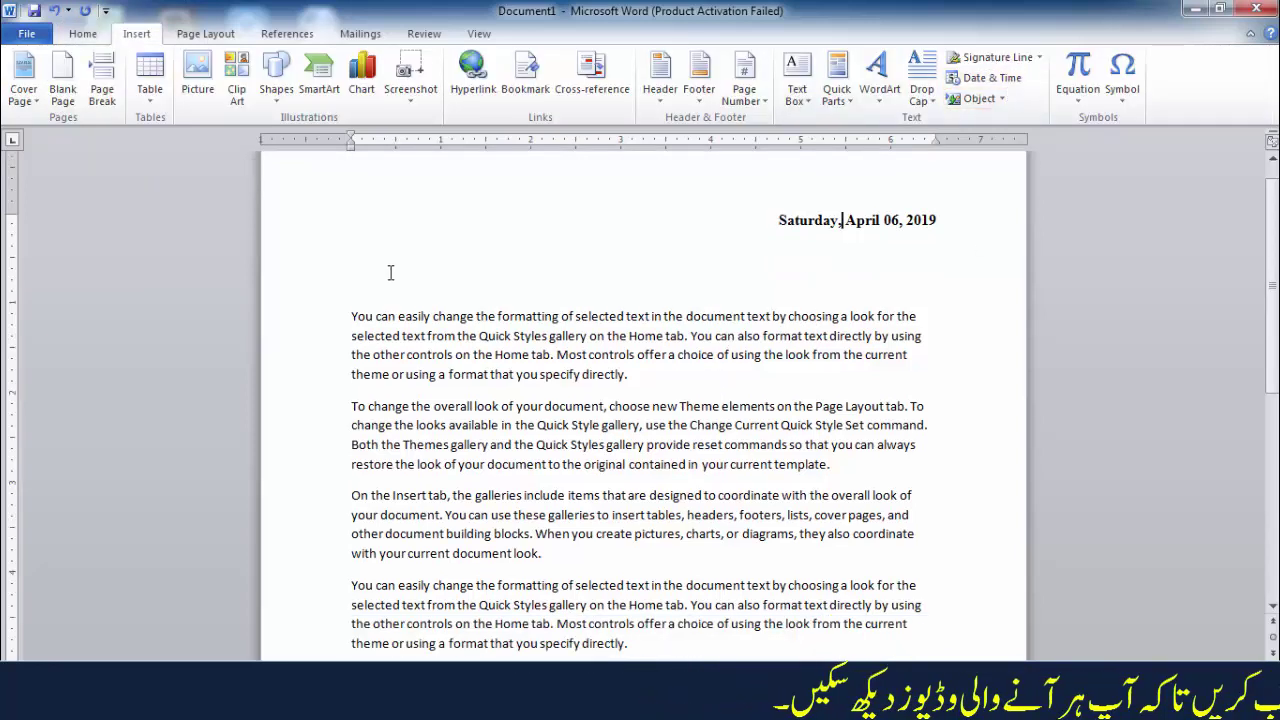
pyautogui.click(352, 290)
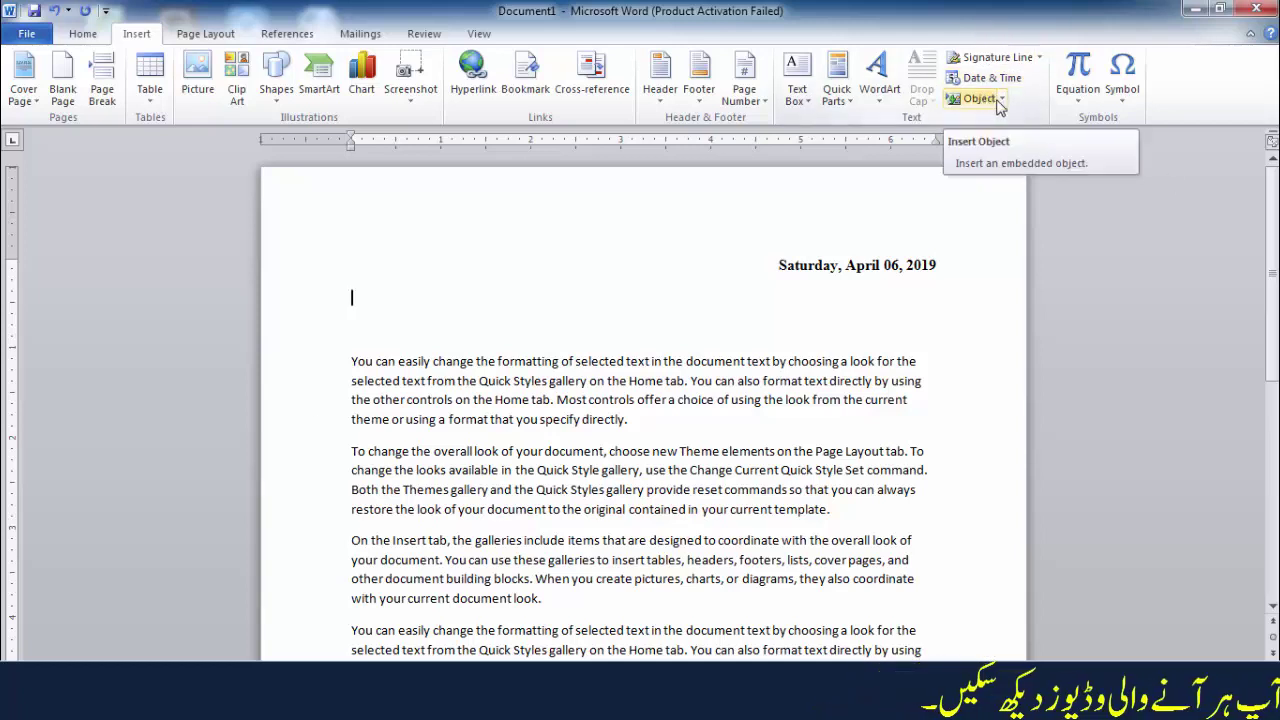
pyautogui.click(1001, 100)
pyautogui.click(520, 288)
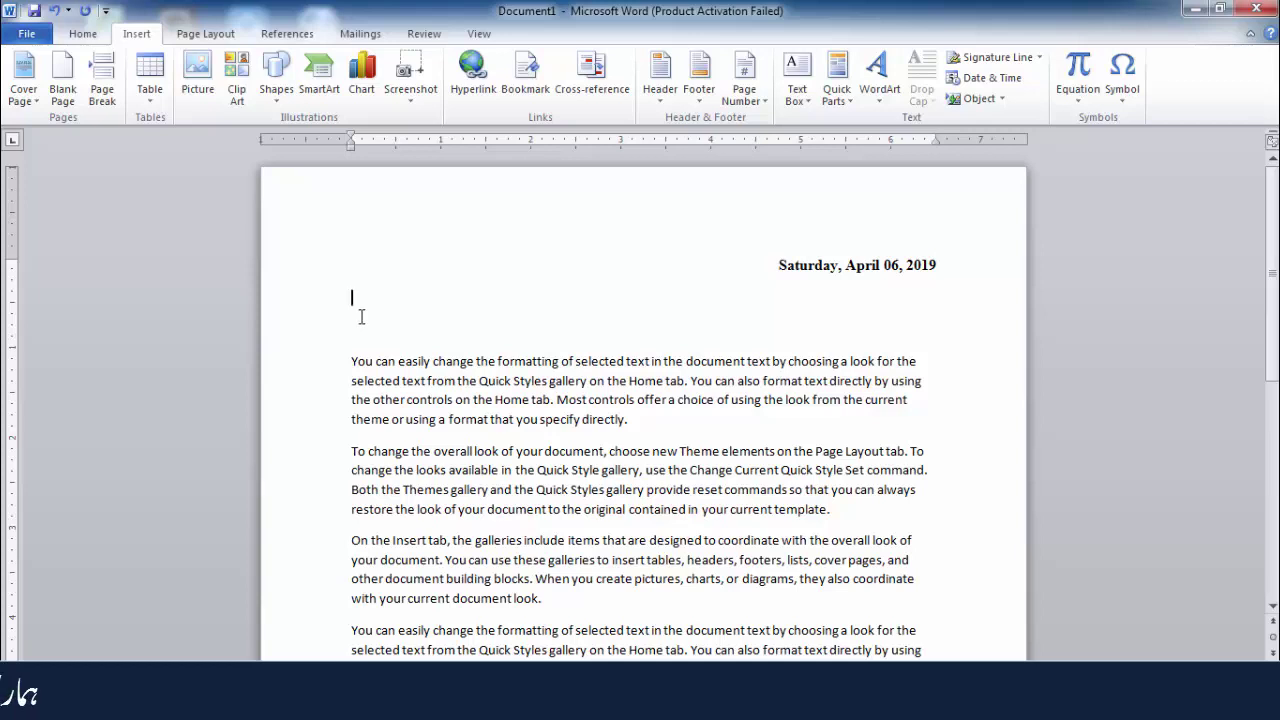
pyautogui.click(1003, 100)
pyautogui.click(1001, 119)
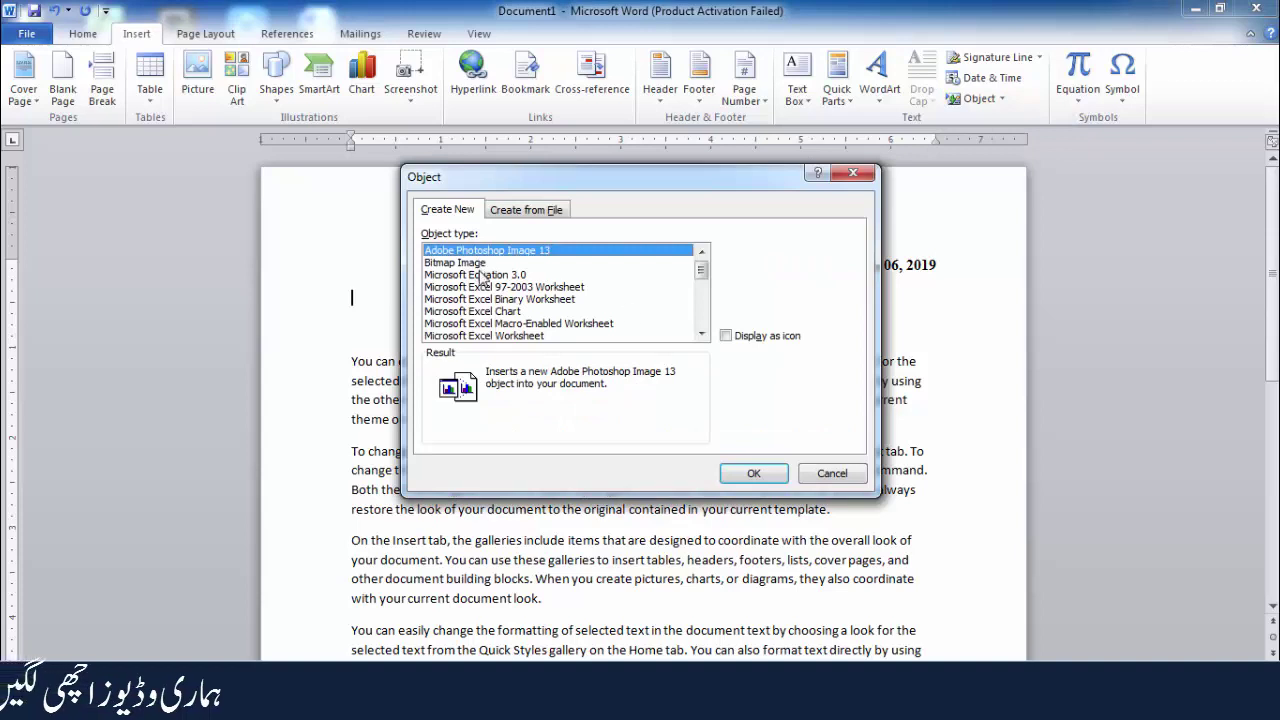
# Look through the available object types and create a new Bitmap Image object for editing in Paint
pyautogui.moveTo(700, 279)
pyautogui.mouseDown()
pyautogui.moveTo(699, 320)
pyautogui.moveTo(700, 270)
pyautogui.mouseUp()
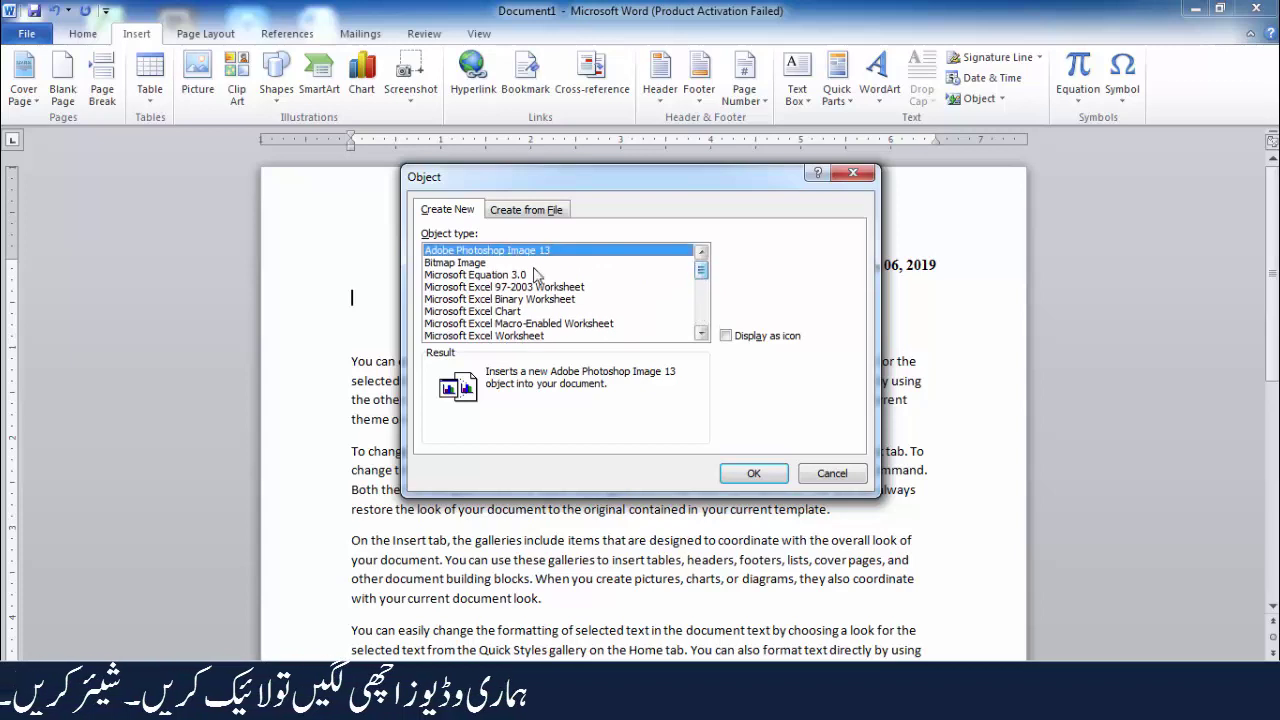
pyautogui.click(484, 272)
pyautogui.scroll(-1, 483, 298)
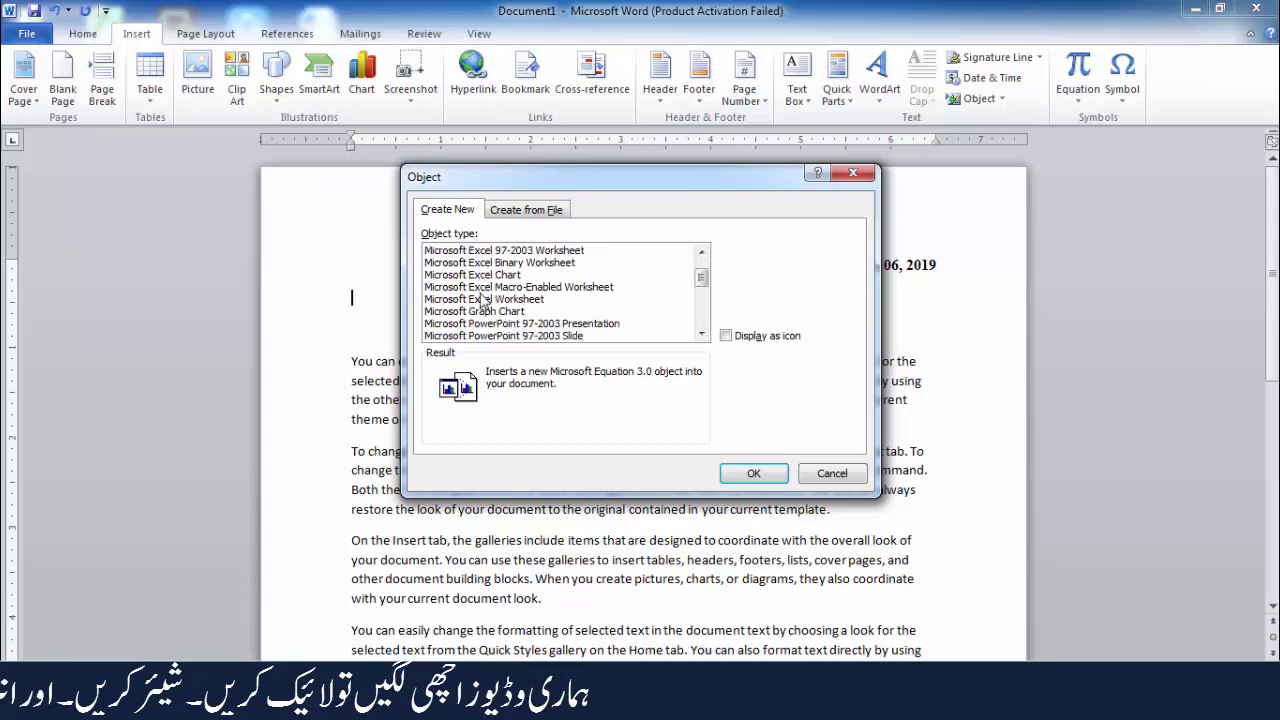
pyautogui.scroll(-5, 483, 298)
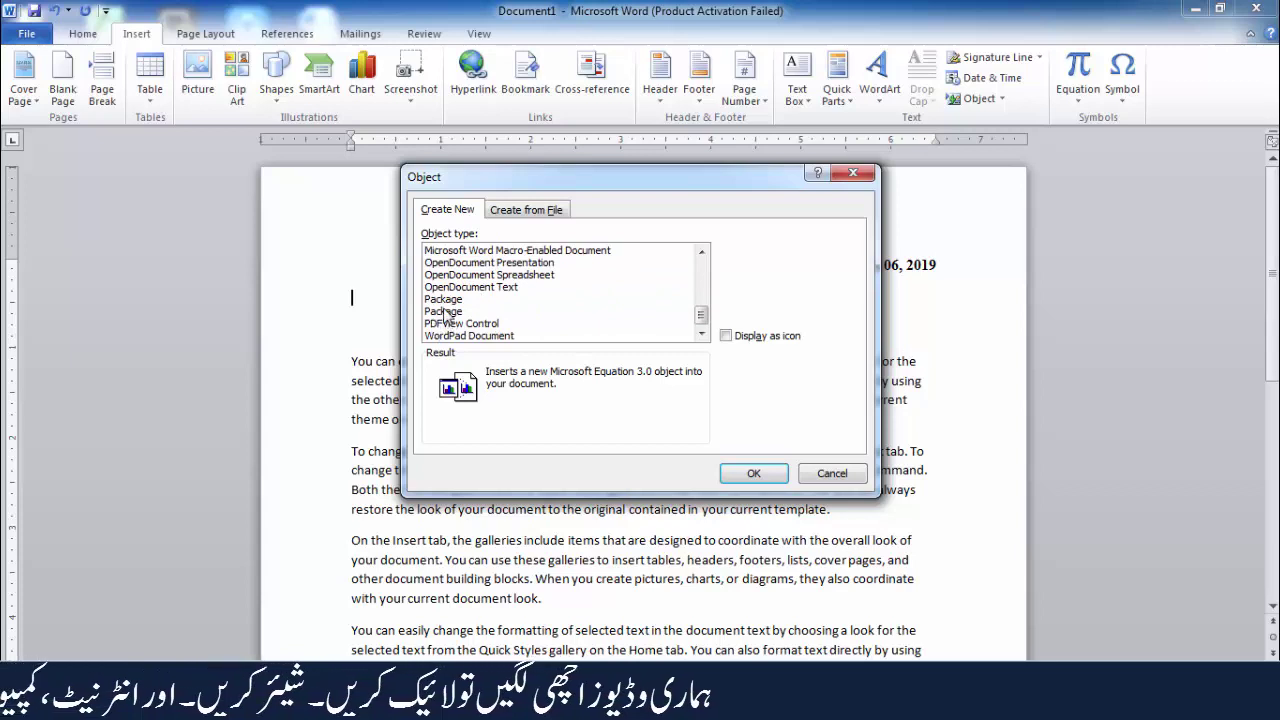
pyautogui.scroll(3, 443, 300)
pyautogui.click(456, 262)
pyautogui.click(460, 251)
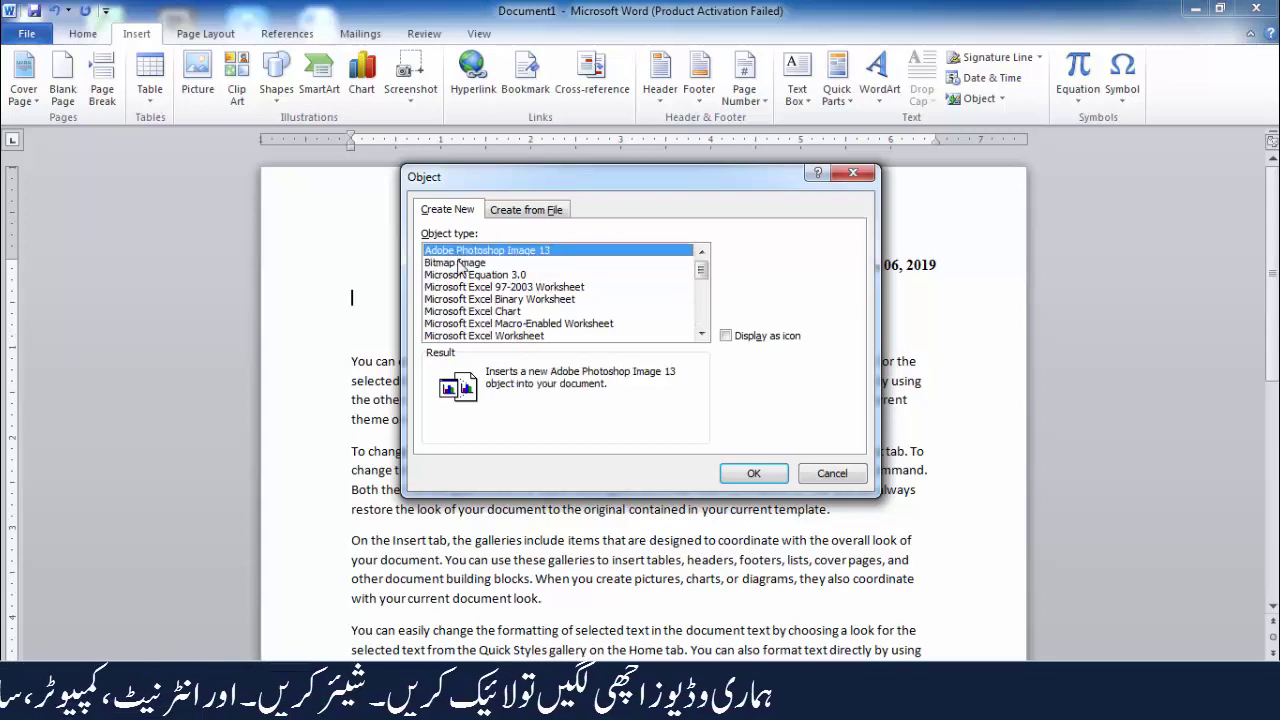
pyautogui.click(458, 264)
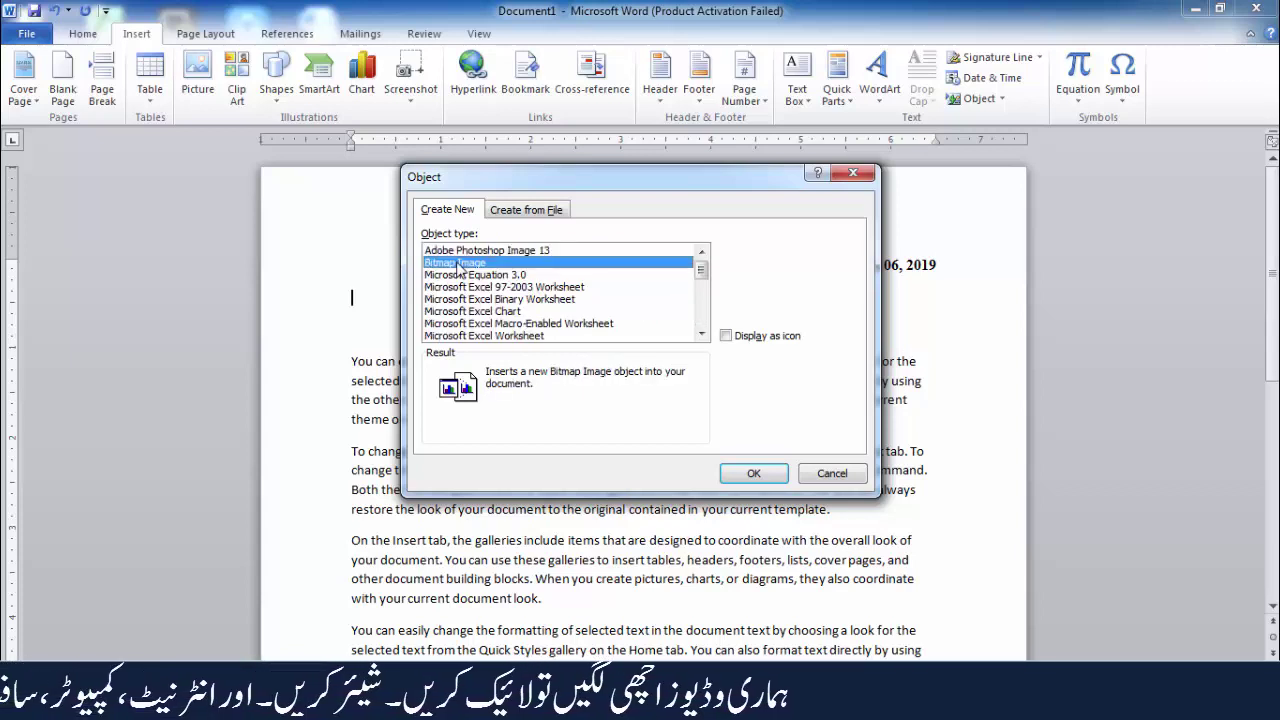
pyautogui.click(722, 477)
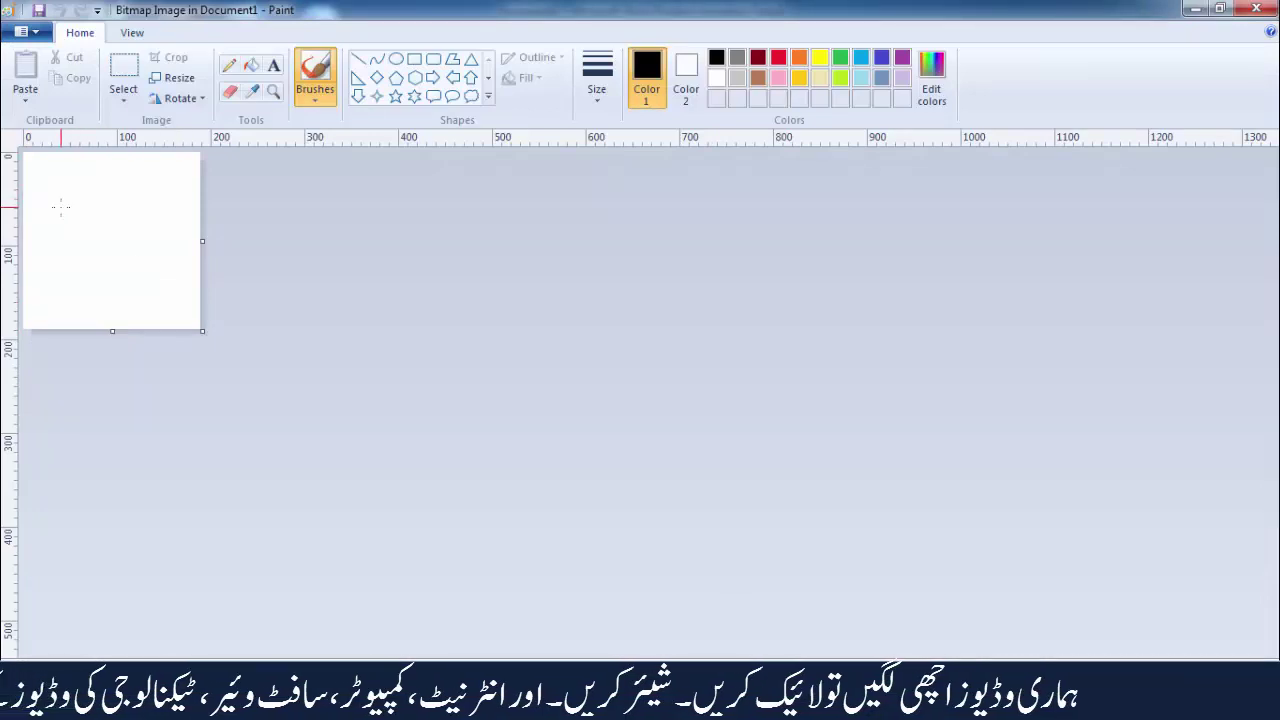
# Draw three six-point stars in black on the bitmap canvas, two side by side and a wider one beneath them
pyautogui.click(414, 96)
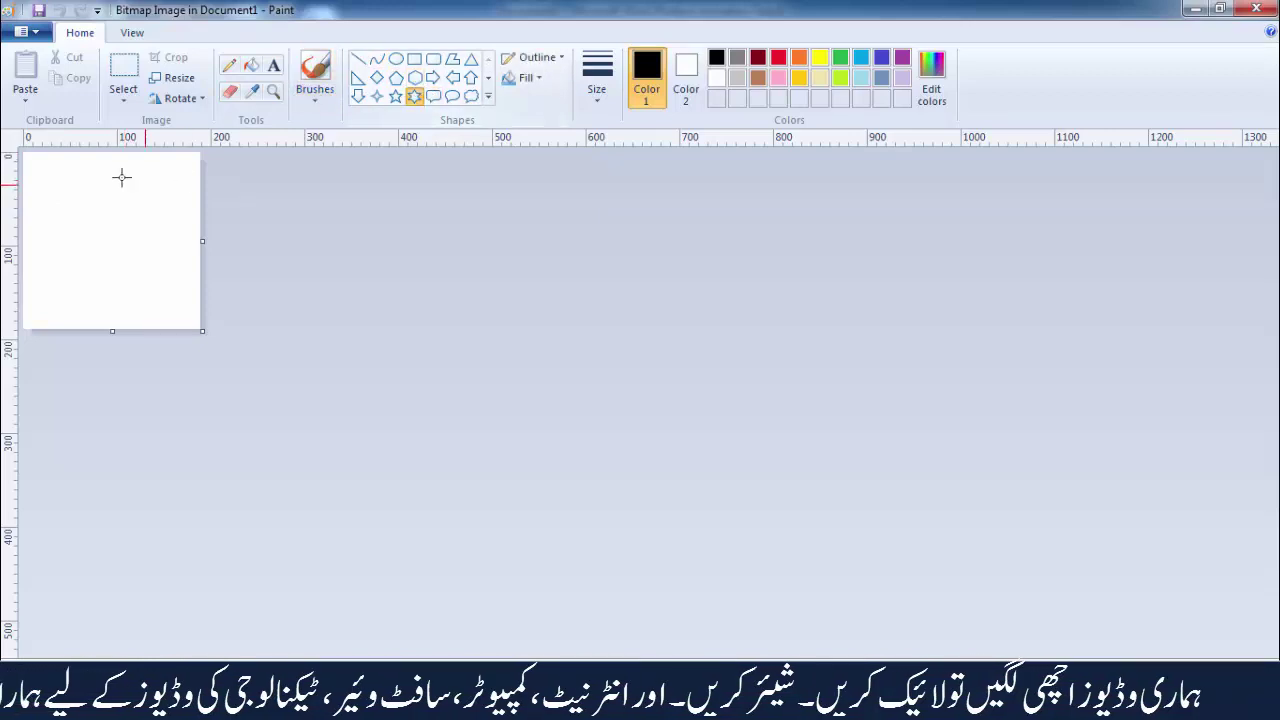
pyautogui.moveTo(56, 181); pyautogui.dragTo(98, 236)
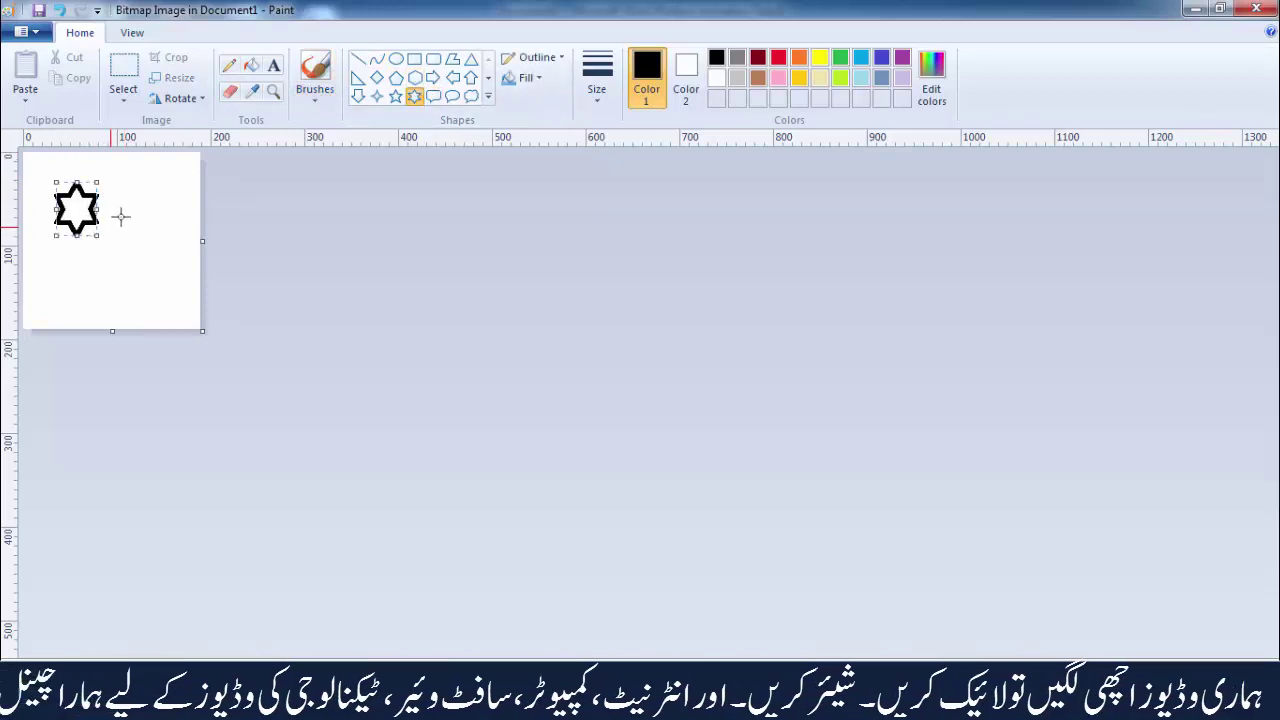
pyautogui.moveTo(136, 187); pyautogui.dragTo(170, 261)
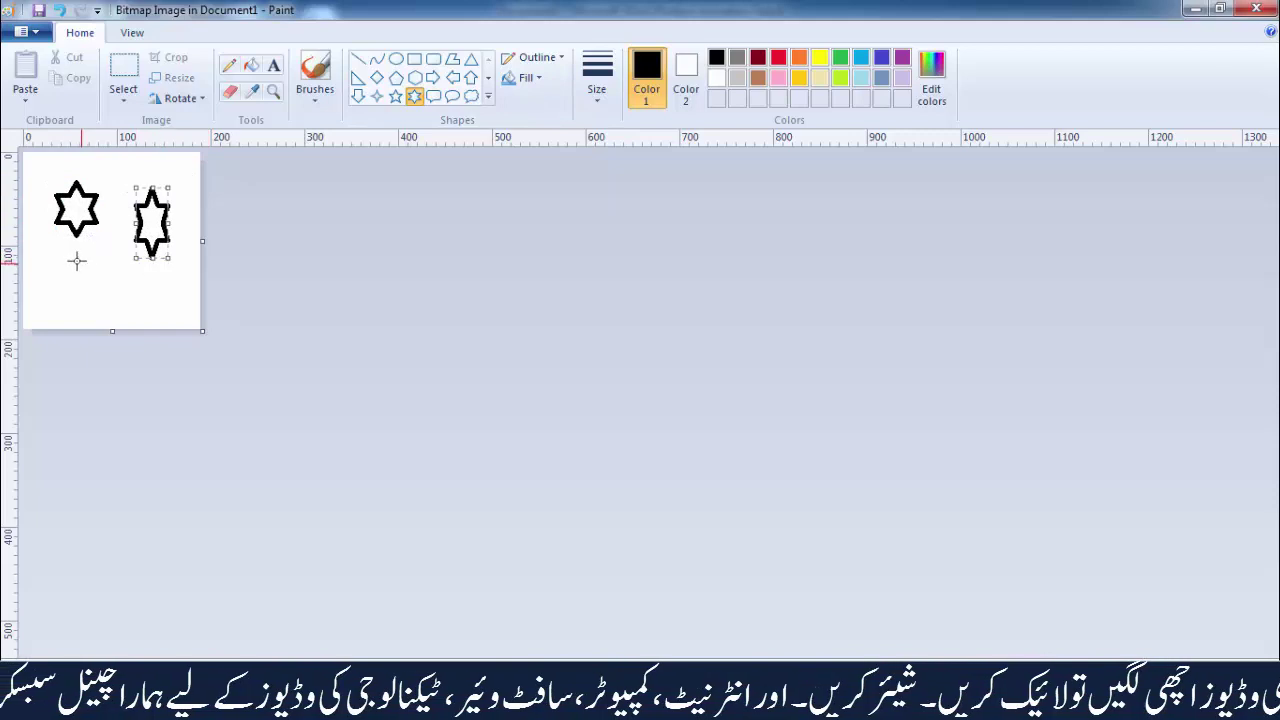
pyautogui.moveTo(72, 258)
pyautogui.mouseDown()
pyautogui.moveTo(140, 306)
pyautogui.moveTo(135, 316)
pyautogui.mouseUp()
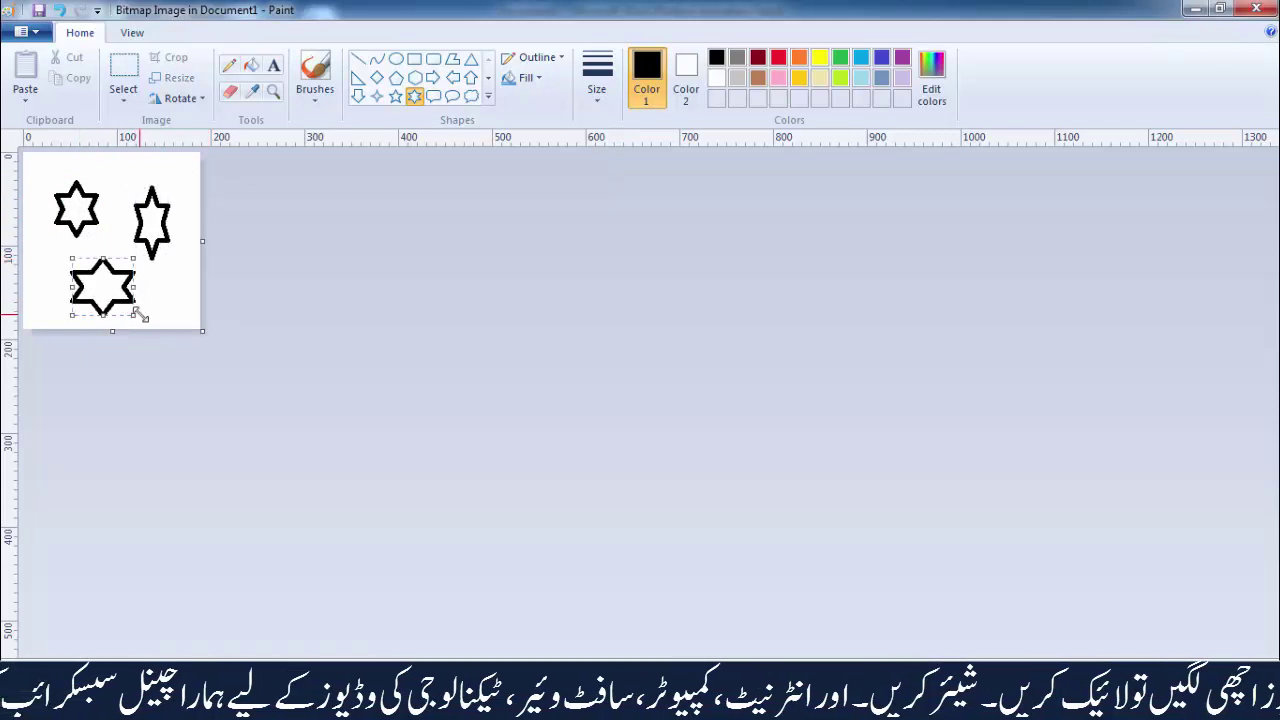
pyautogui.click(85, 209)
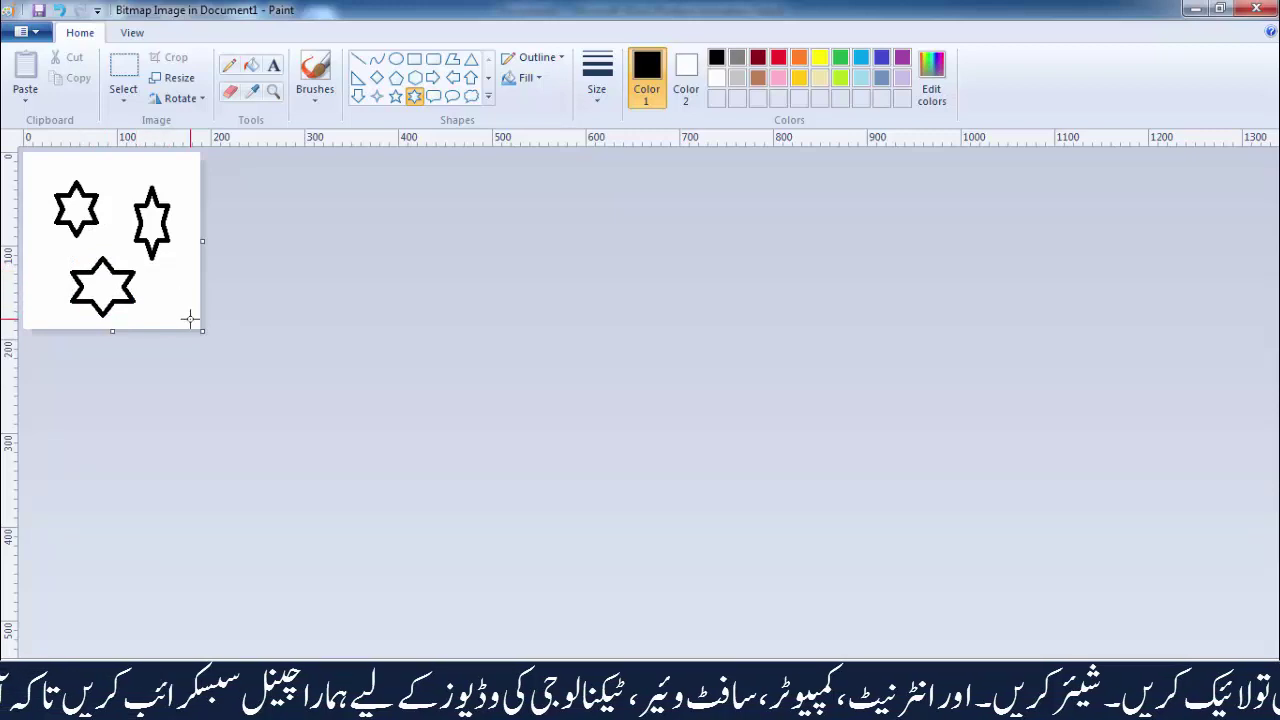
# Shrink the canvas around the stars to about 168 by 186 pixels and close Paint to return to the Word document
pyautogui.moveTo(199, 332); pyautogui.dragTo(180, 326)
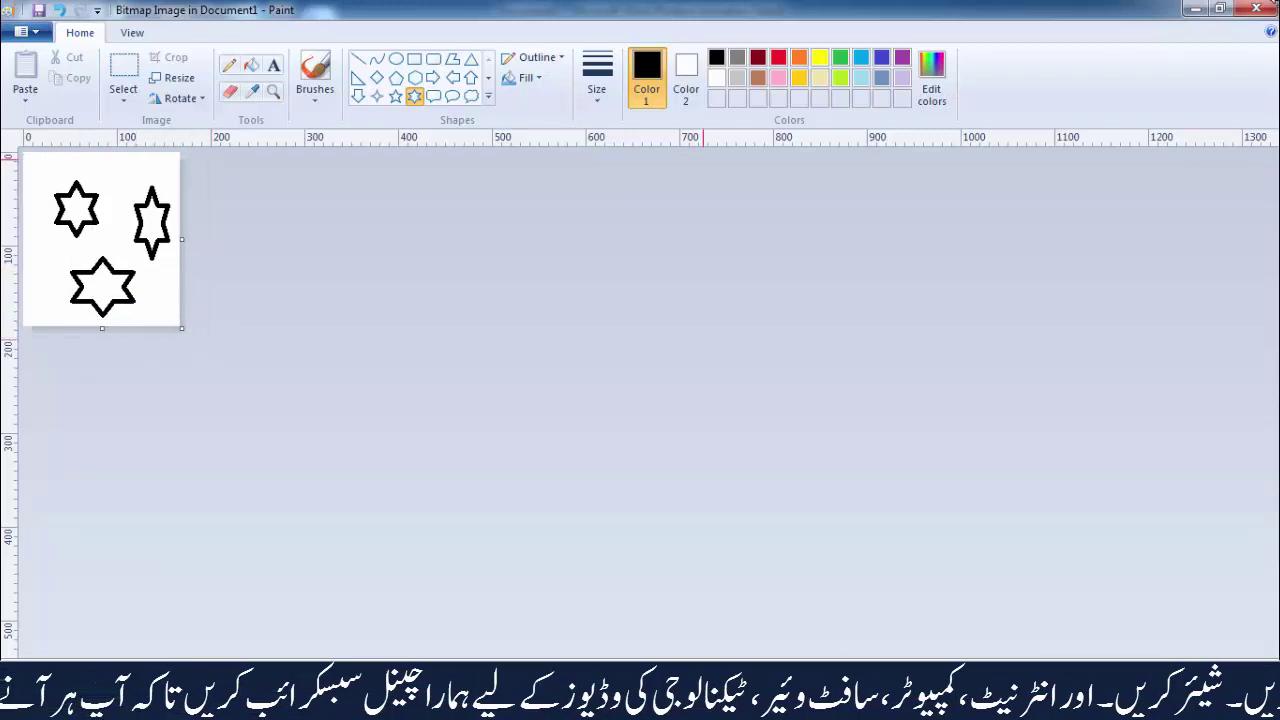
pyautogui.click(1256, 9)
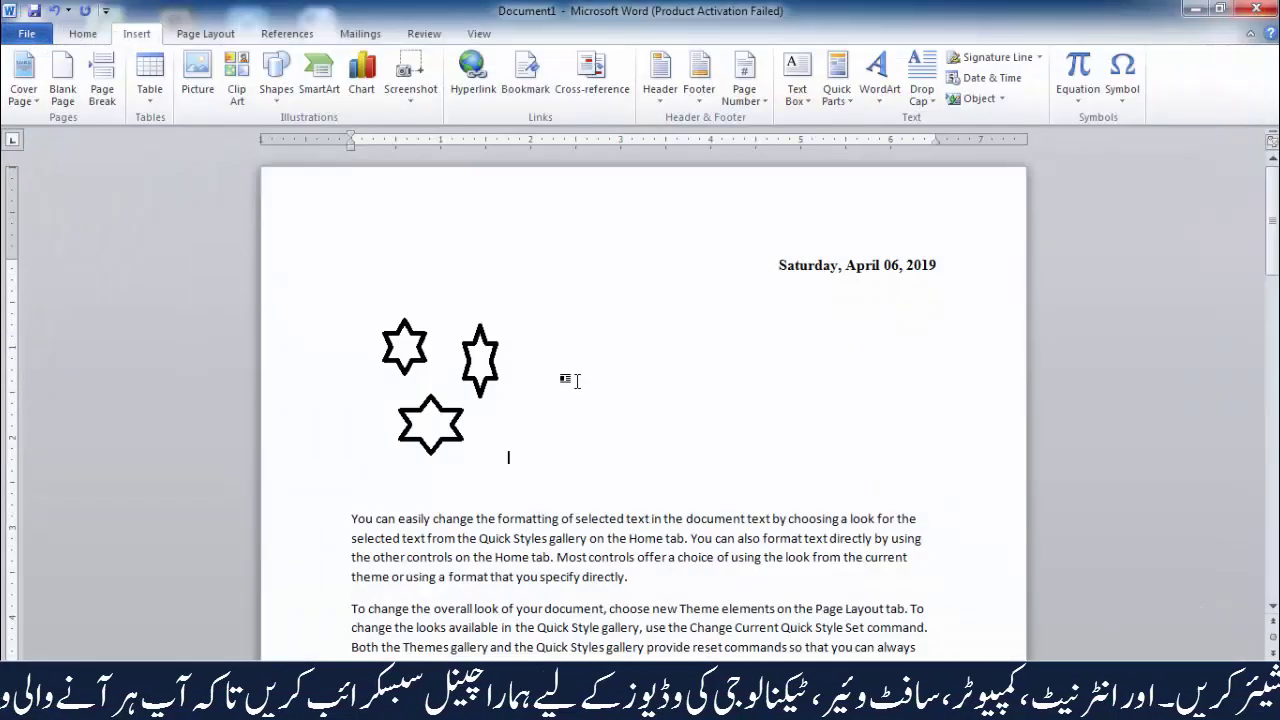
pyautogui.click(499, 366)
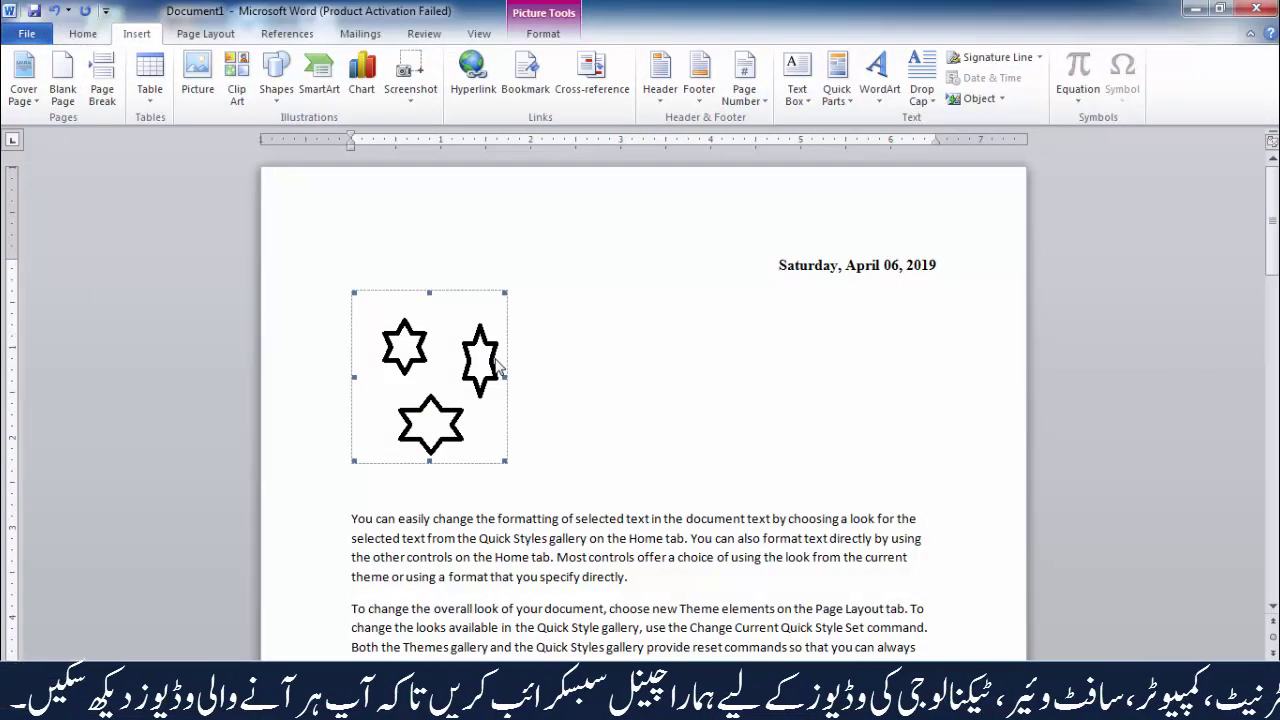
pyautogui.click(487, 428)
pyautogui.click(479, 400)
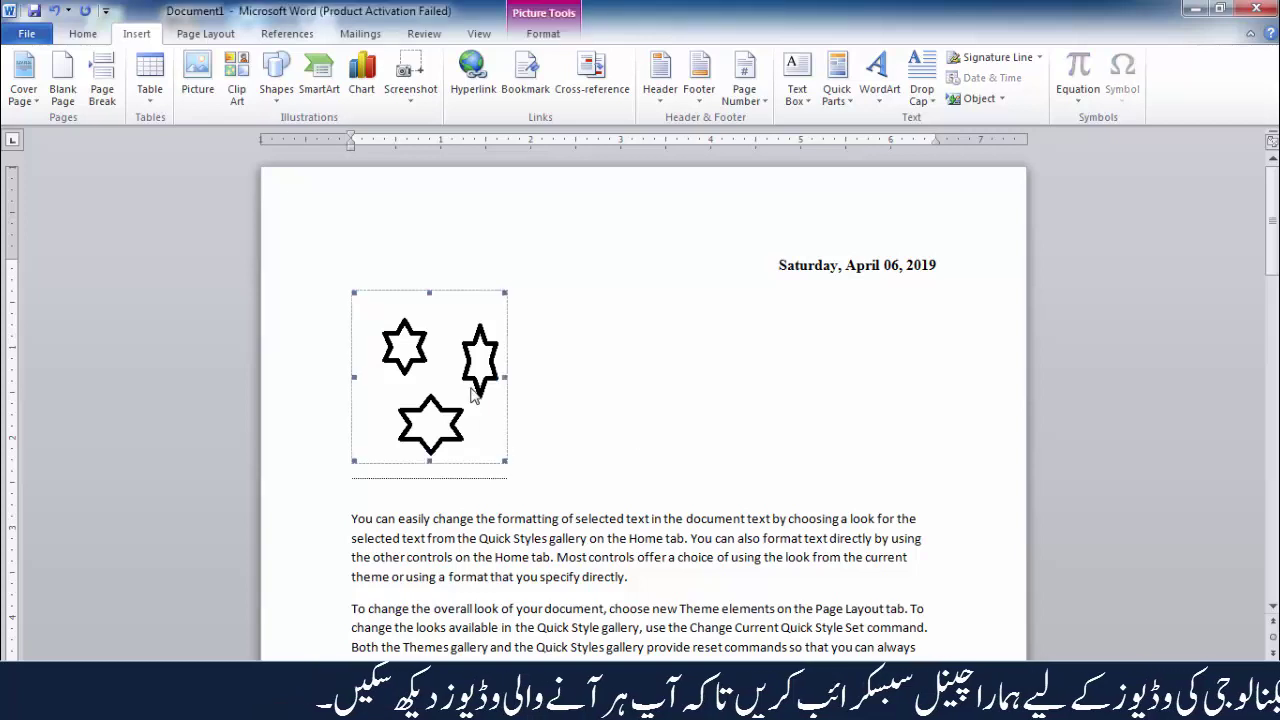
pyautogui.press('Right')
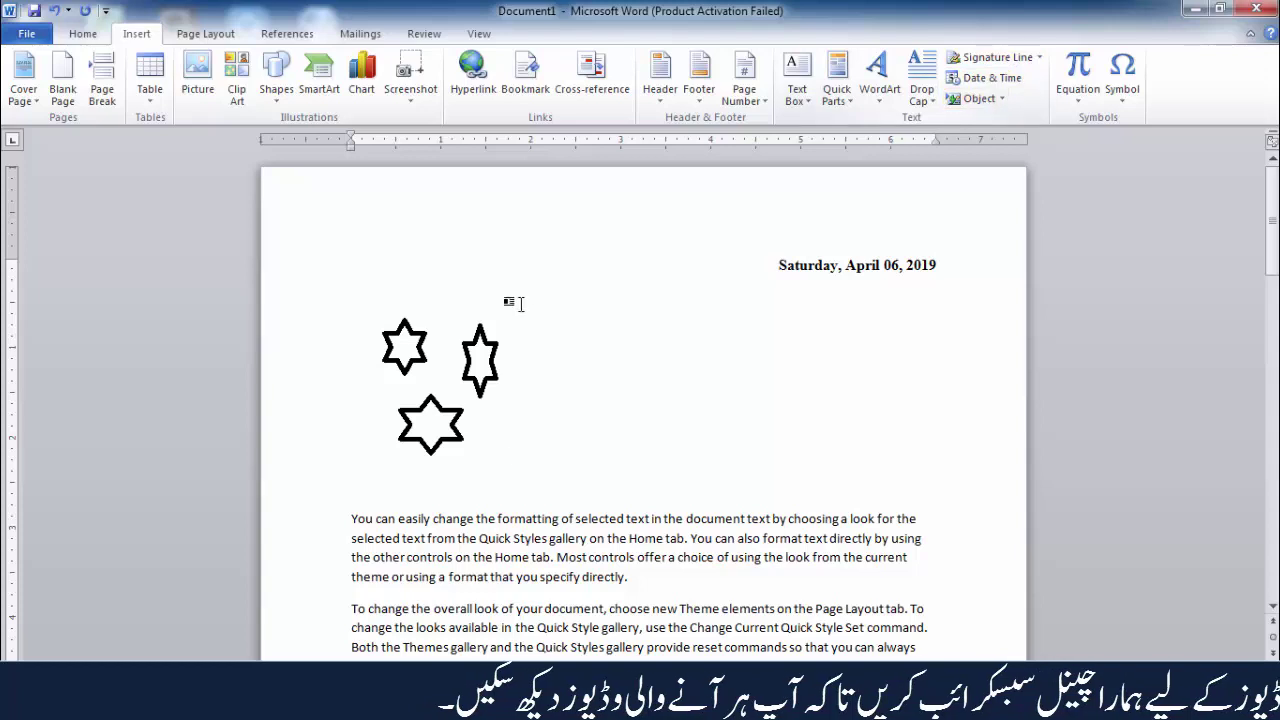
pyautogui.click(485, 398)
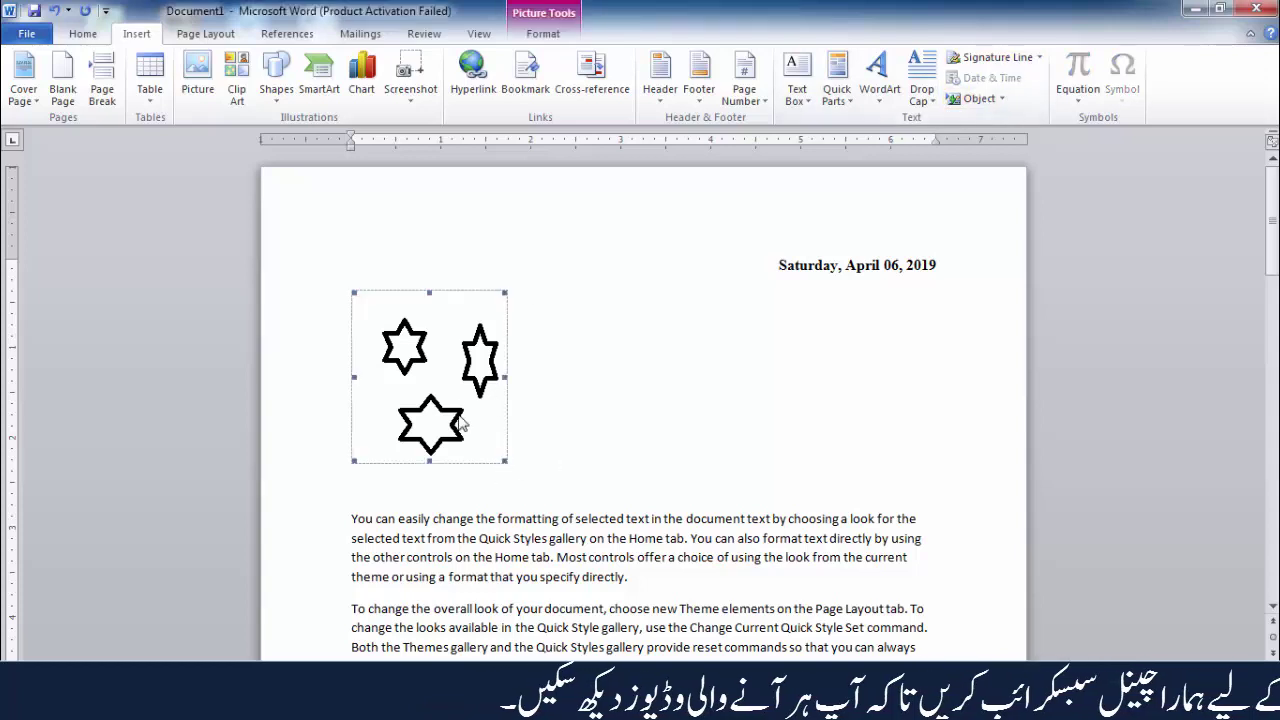
pyautogui.click(557, 380)
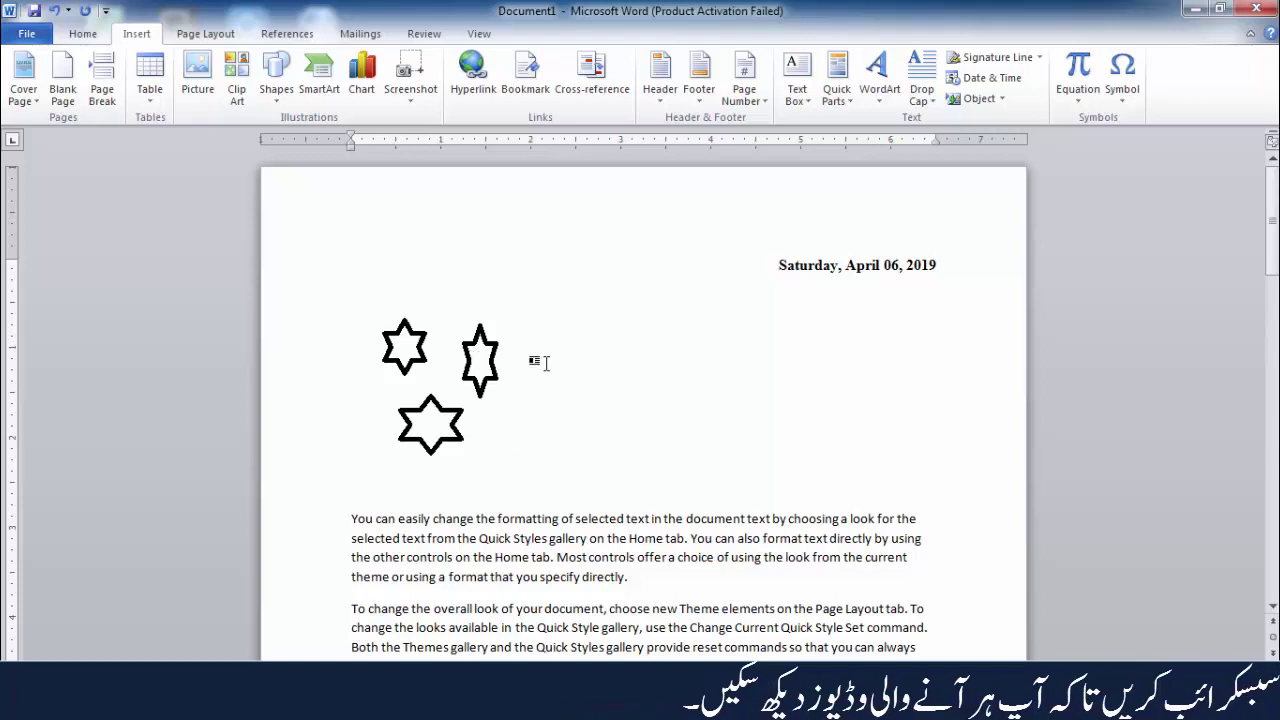
# Enlarge the embedded star bitmap proportionally to about 1.9 inches wide, then deselect it
pyautogui.click(435, 427)
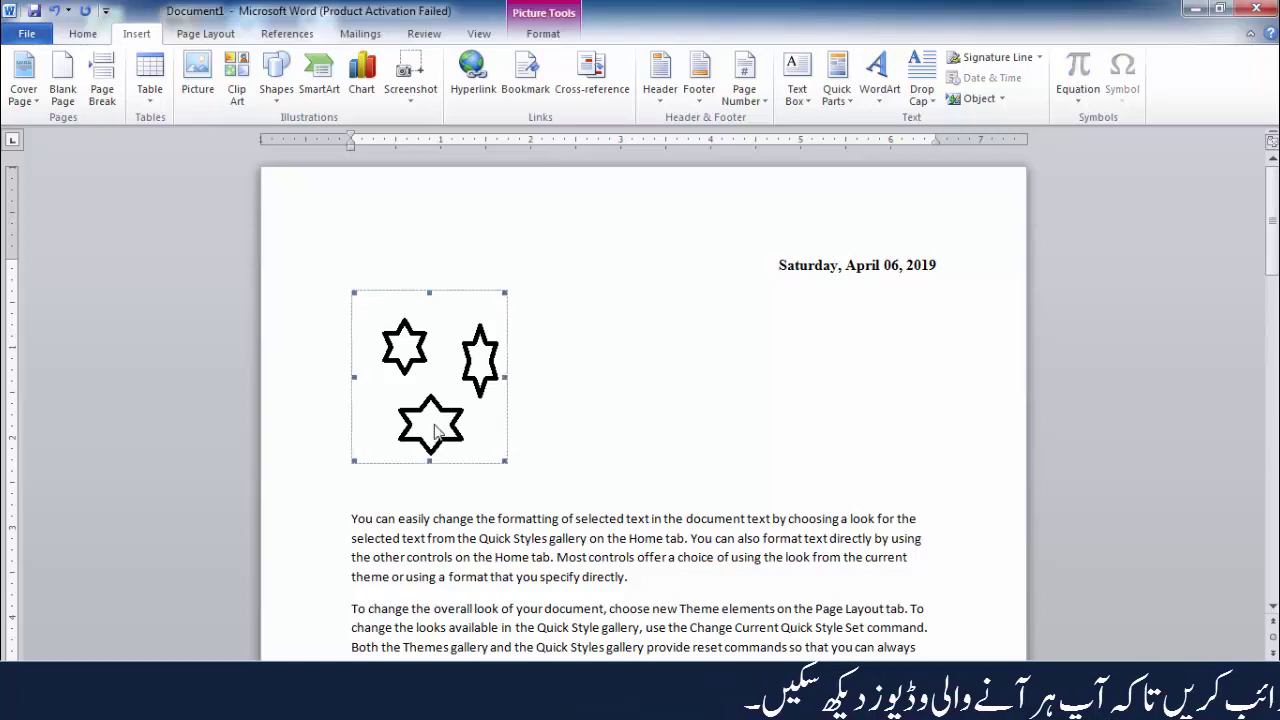
pyautogui.moveTo(505, 461); pyautogui.dragTo(523, 424)
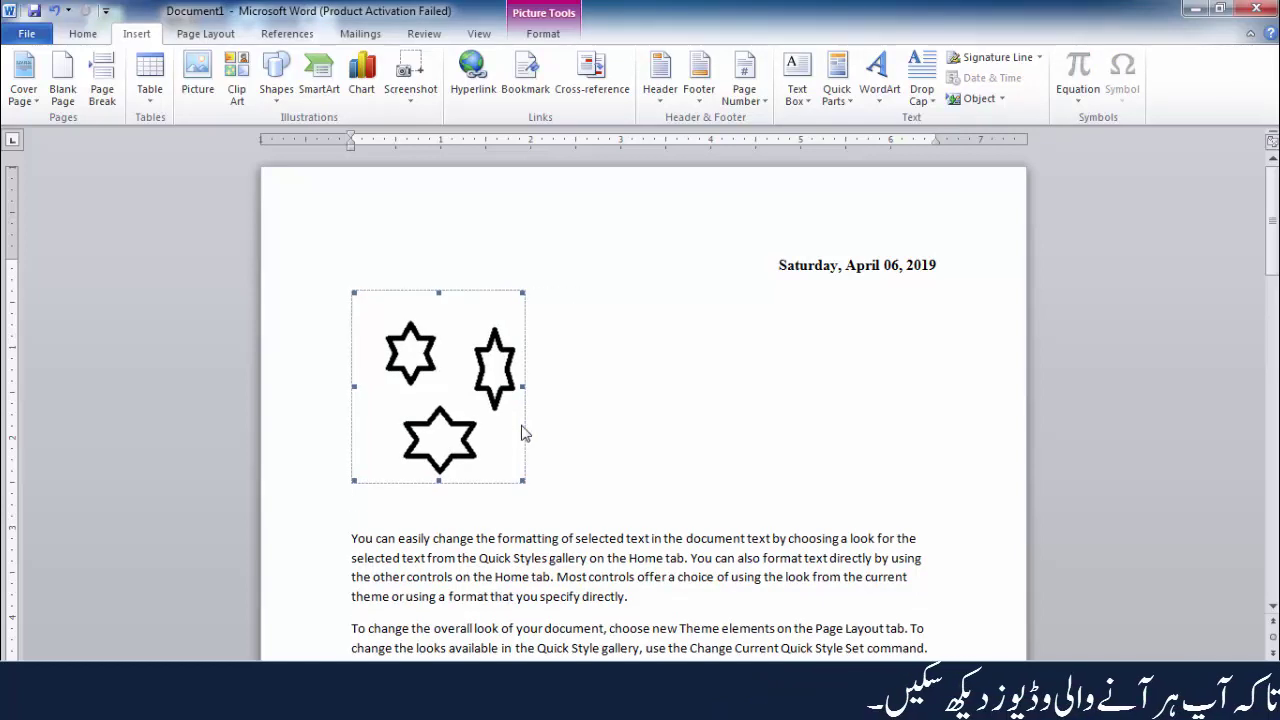
pyautogui.scroll(-4, 523, 432)
pyautogui.scroll(4, 523, 430)
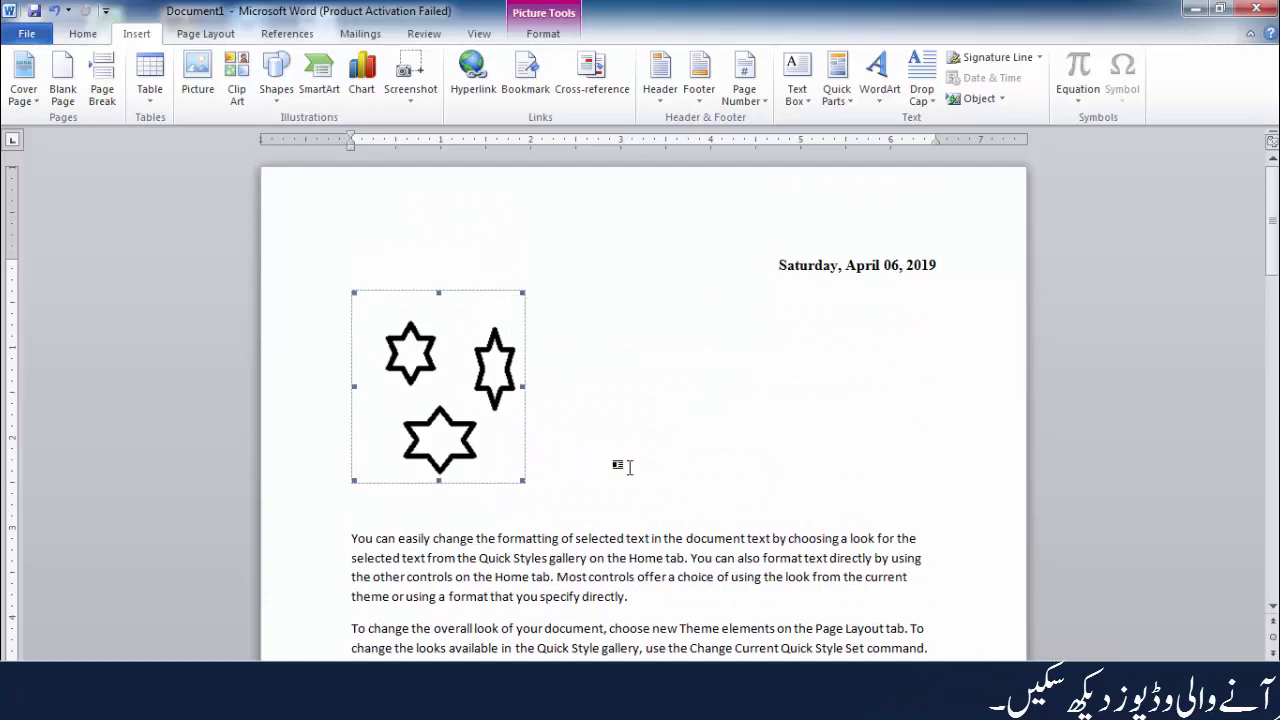
pyautogui.click(651, 401)
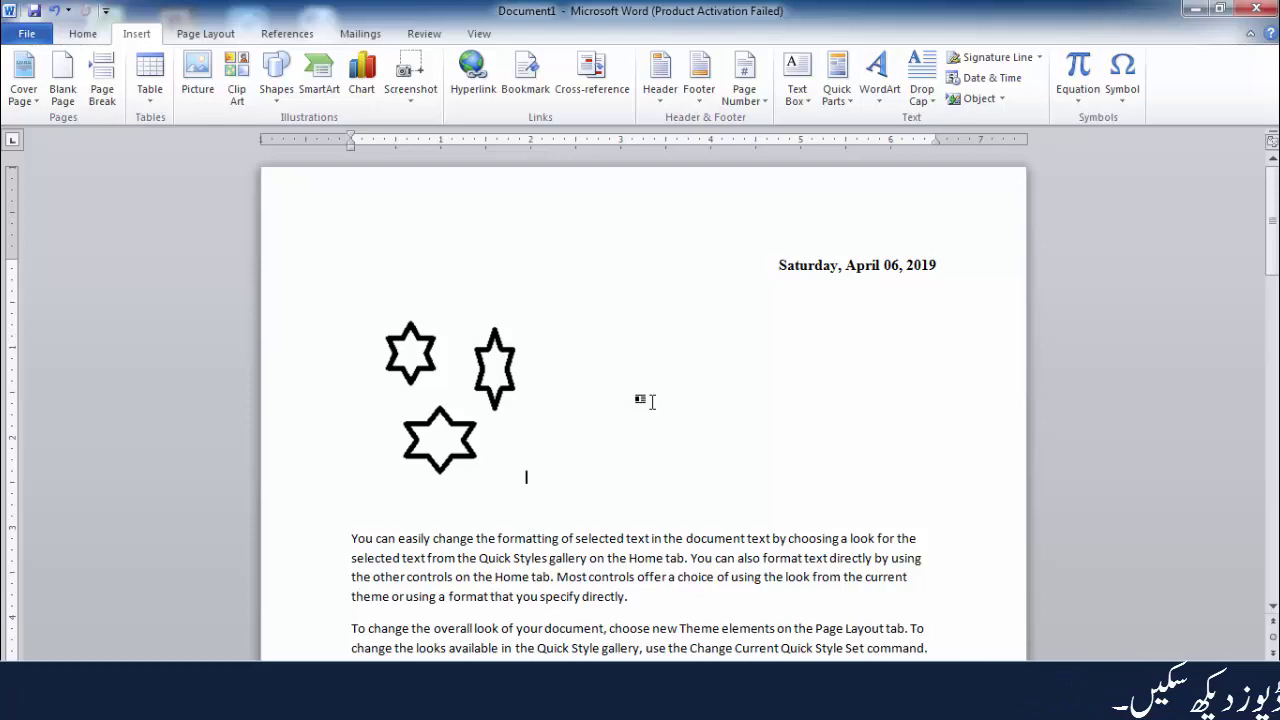
pyautogui.scroll(-9, 548, 440)
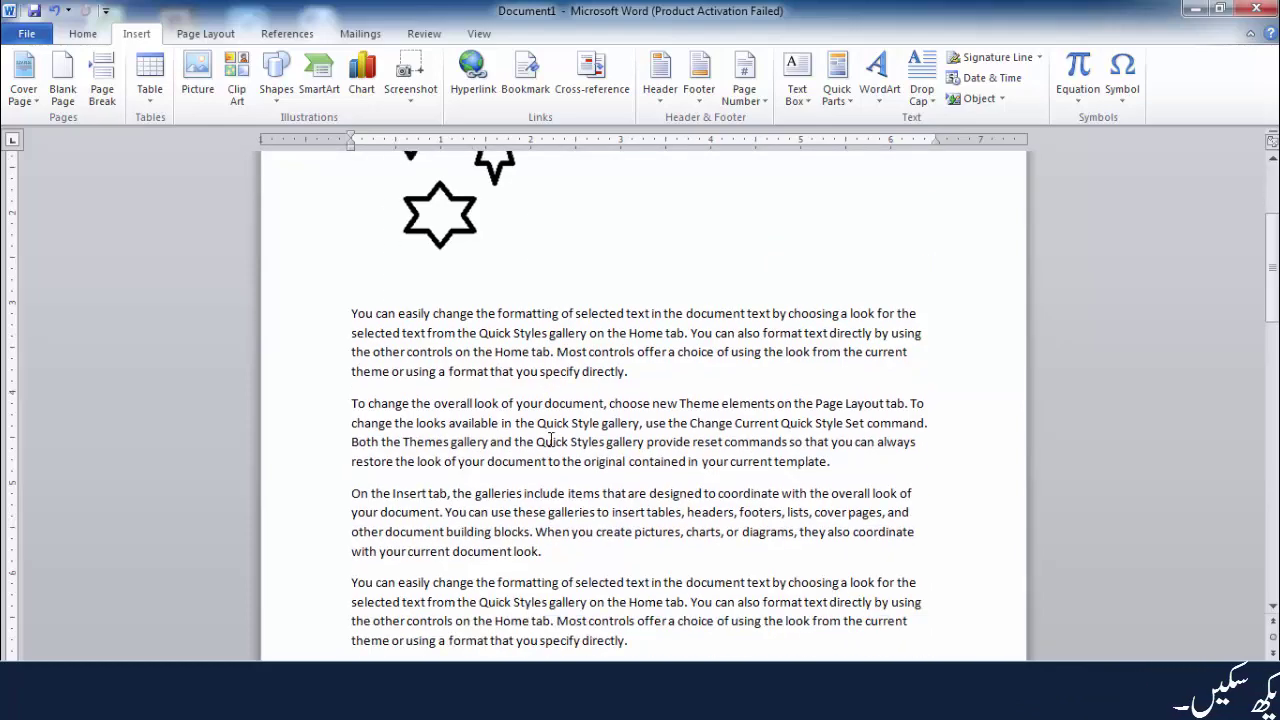
pyautogui.scroll(9, 548, 440)
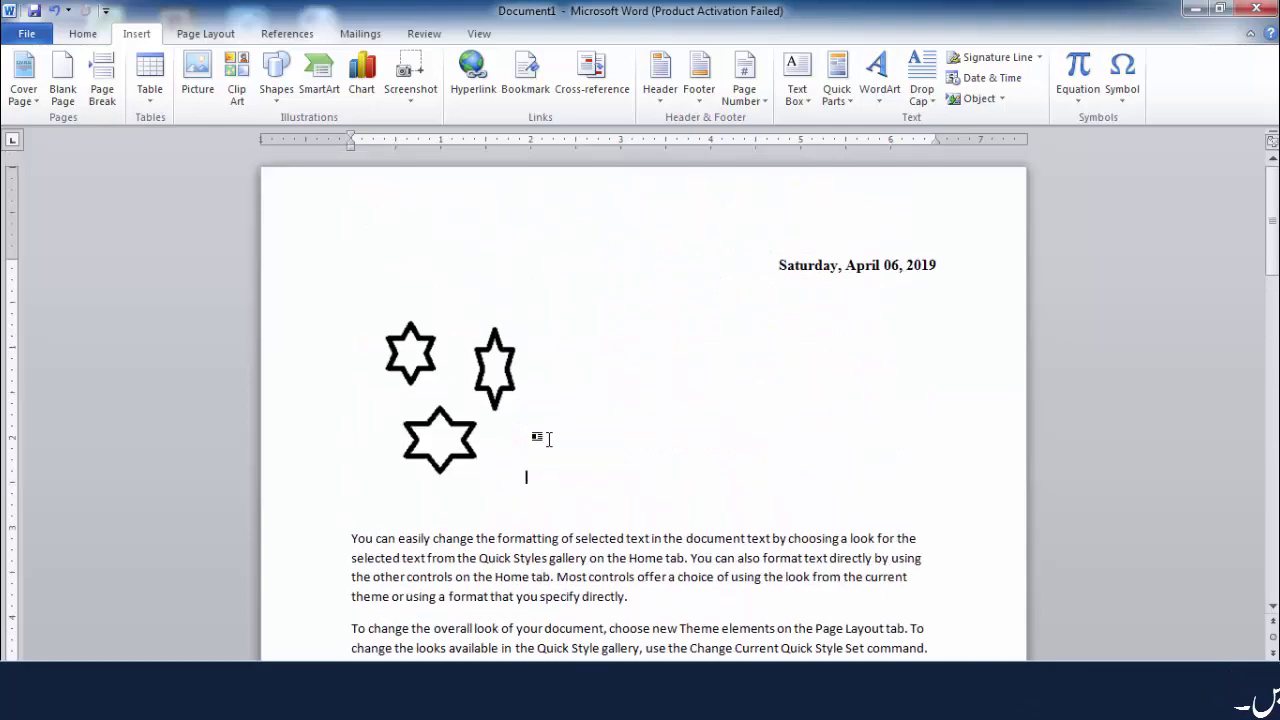